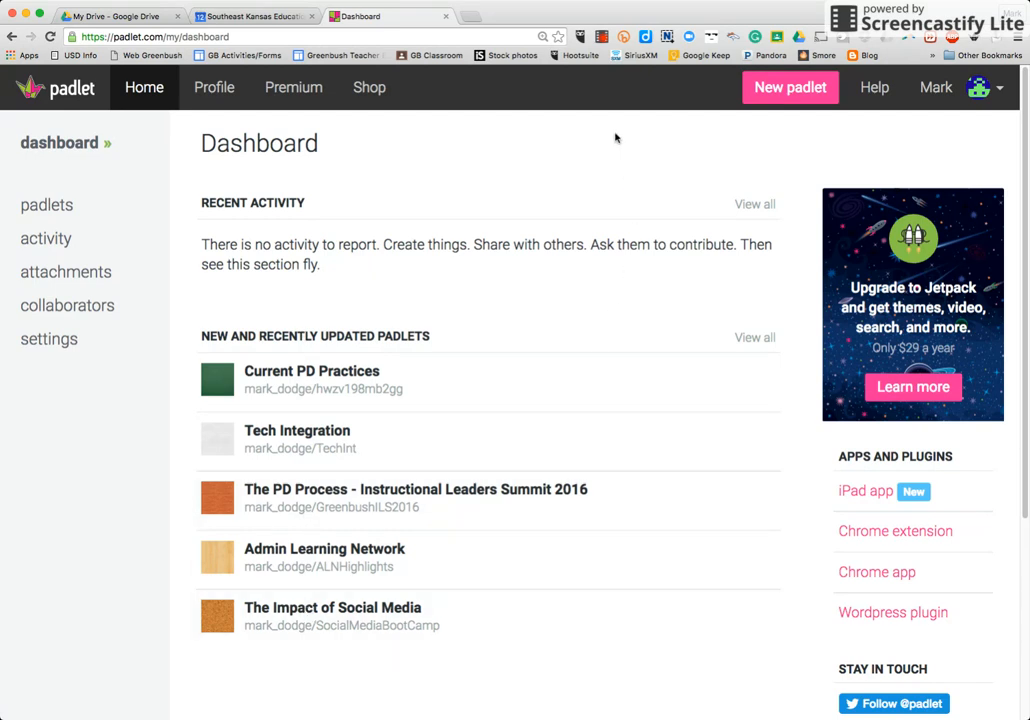
- Create a new padlet and set its title to "What We Did This Summer"
left_click(781, 98)
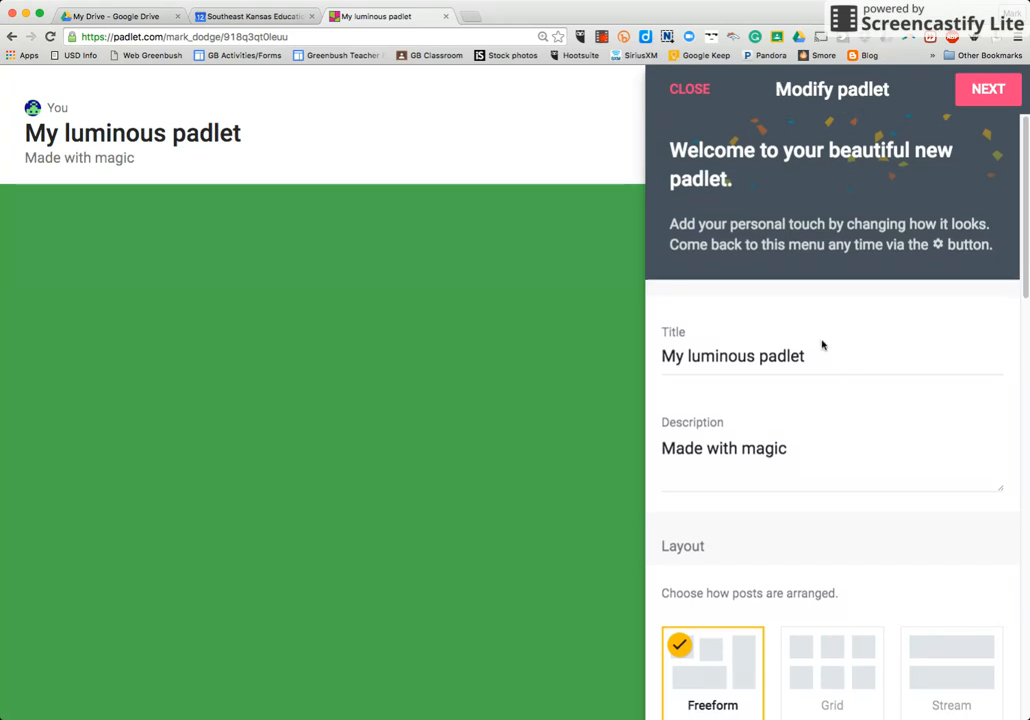
scroll(822, 345, "down", 2)
scroll(822, 343, "down", 1)
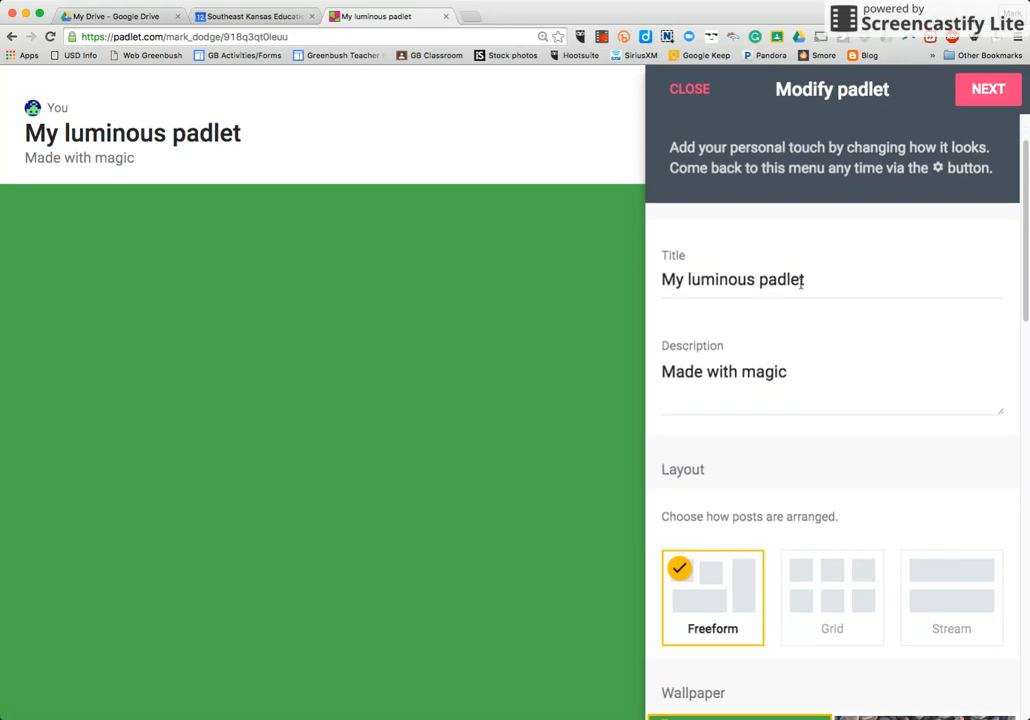
triple_click(801, 280)
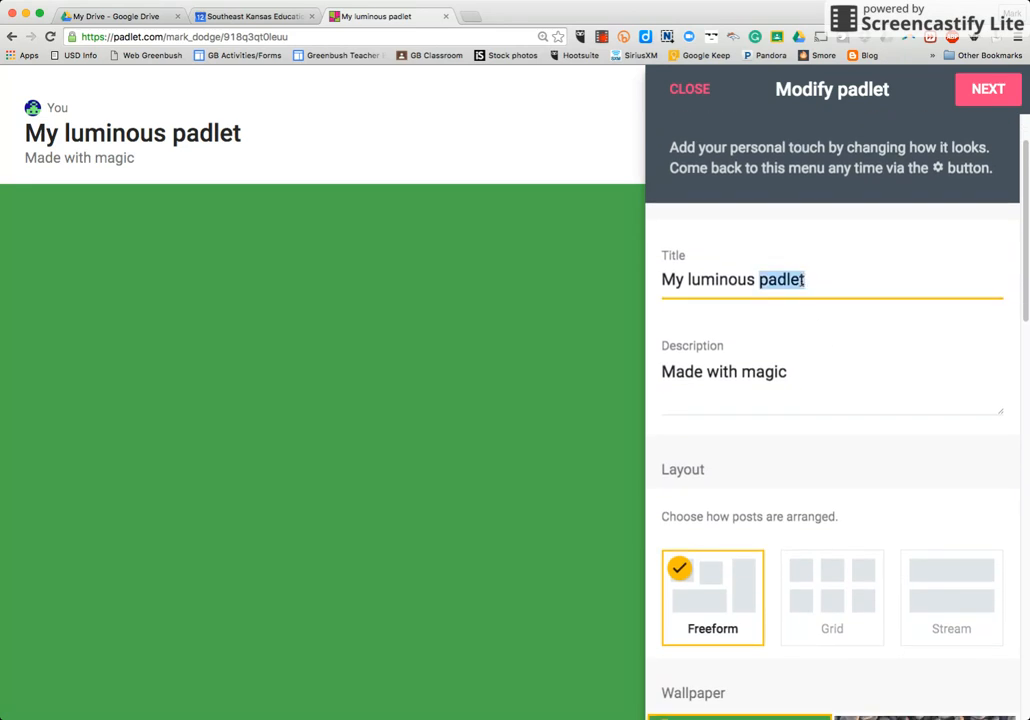
type("Wh")
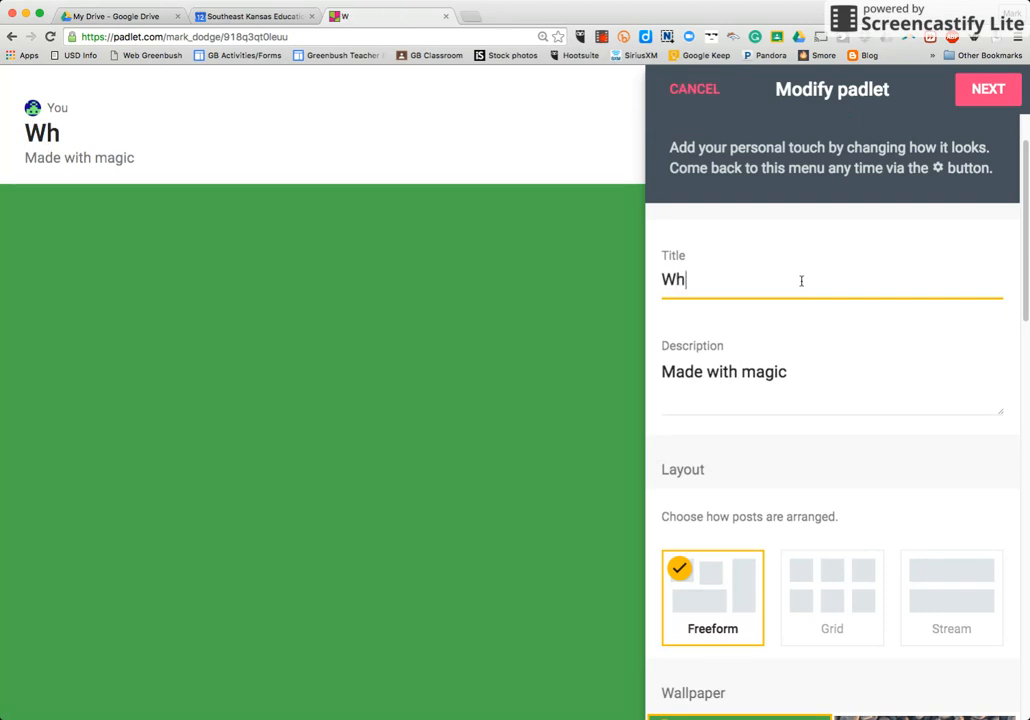
type("at We Did")
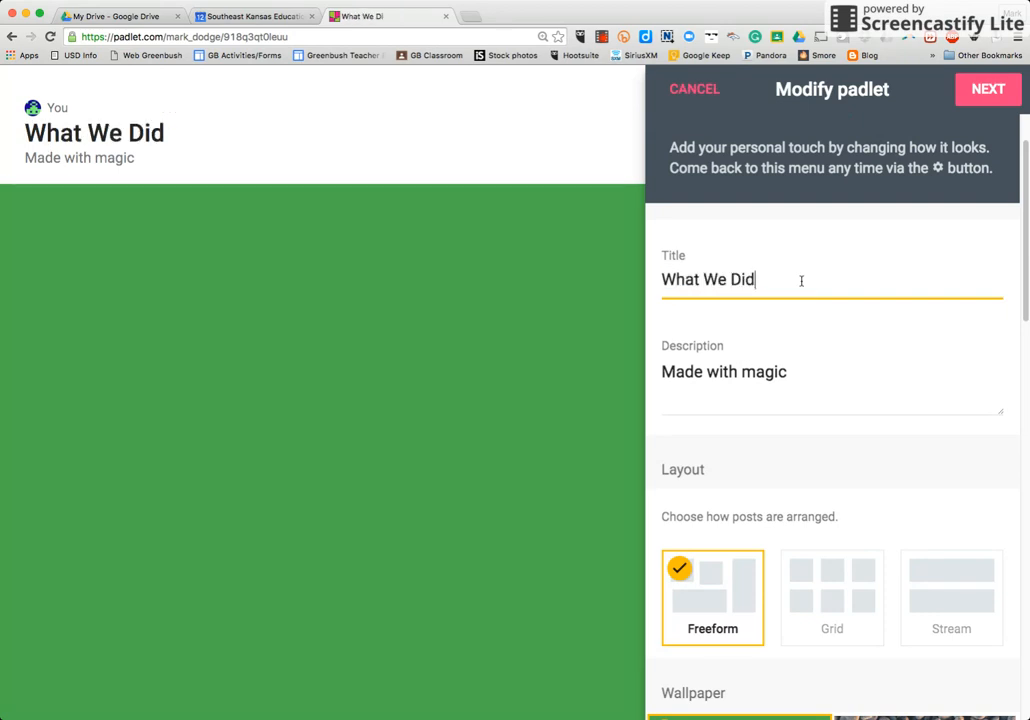
type(" This Summer")
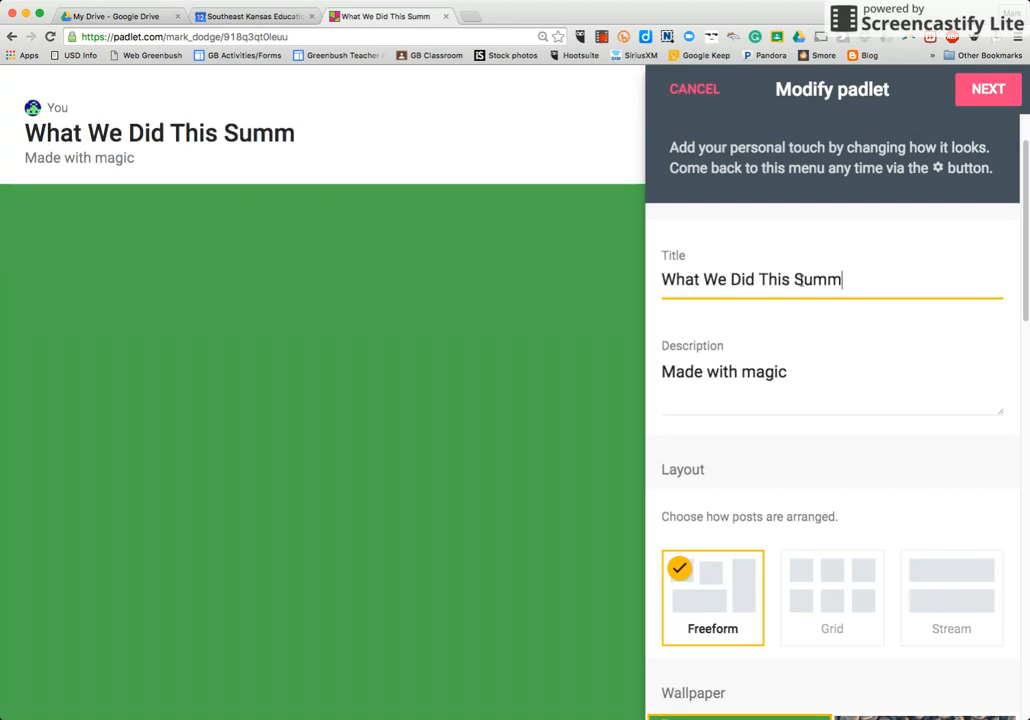
- Replace the padlet's description with "Please share with us what you did over the summer. Please include pictures if you have them."
triple_click(757, 371)
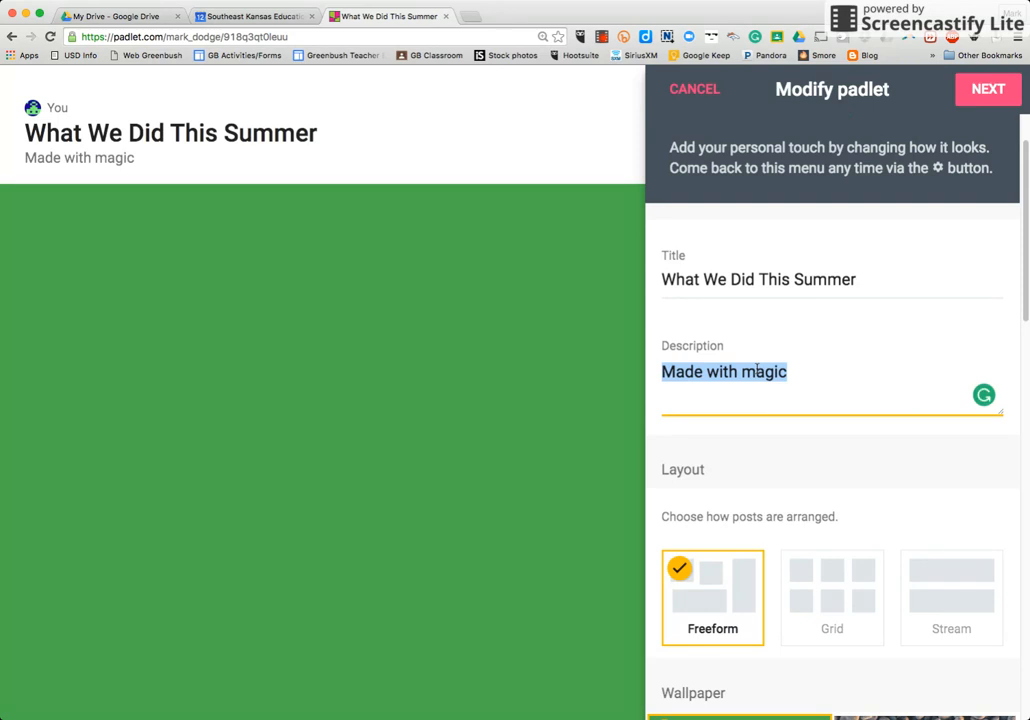
type("PLeas")
key("BackSpace")
key("BackSpace")
key("BackSpace")
key("BackSpace")
key("BackSpace")
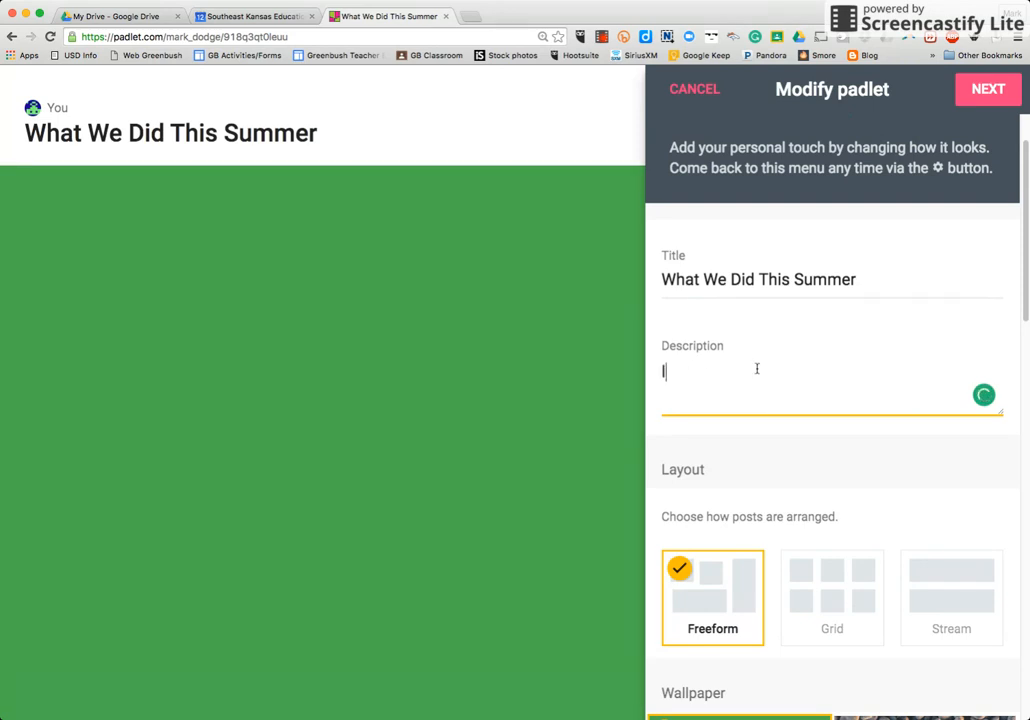
type("Please share with us ")
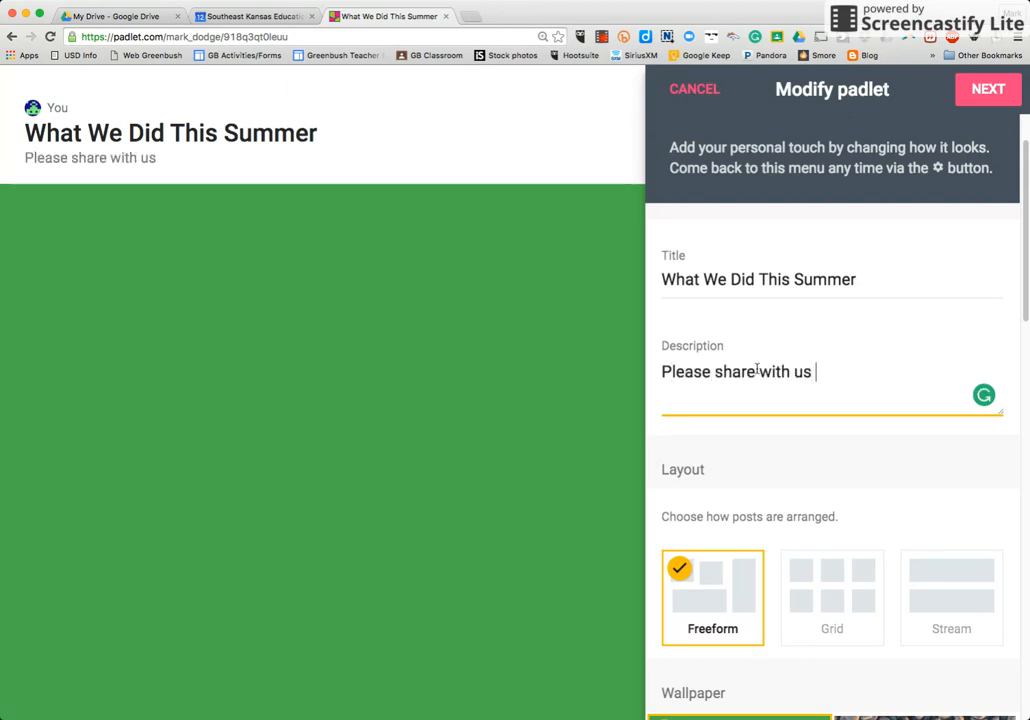
type("what you ")
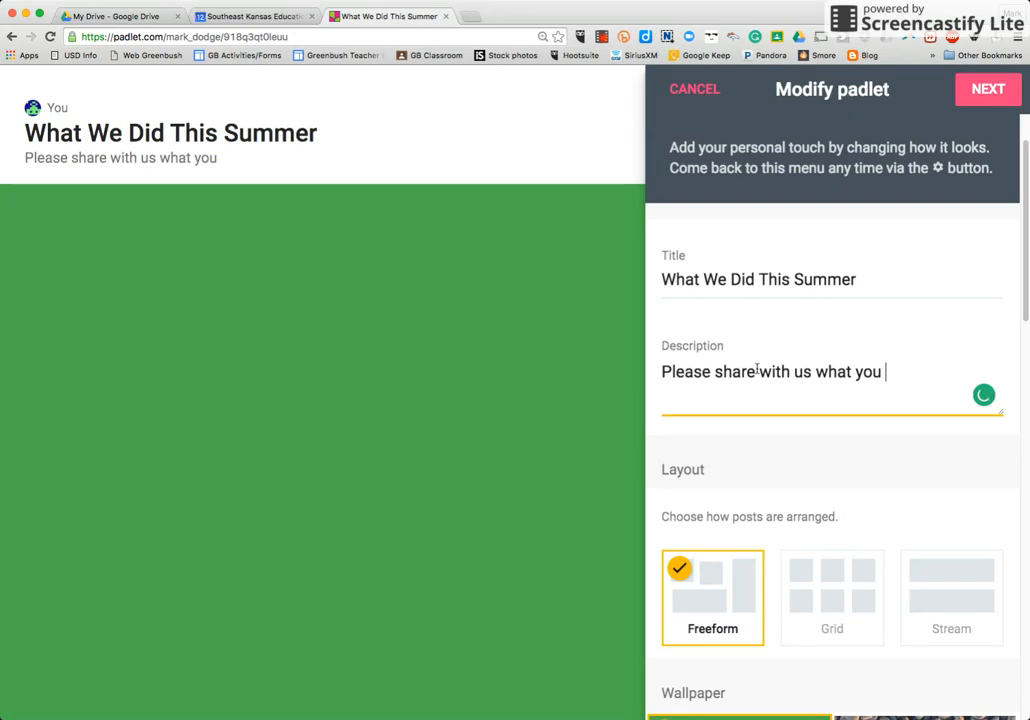
type("did over the ")
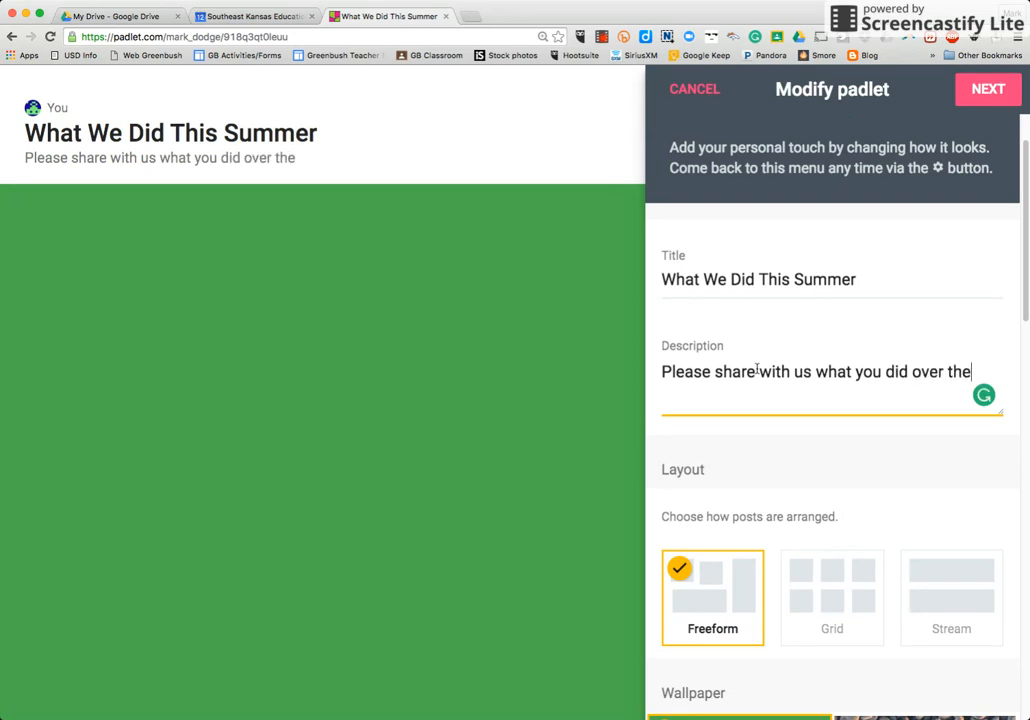
type("summer")
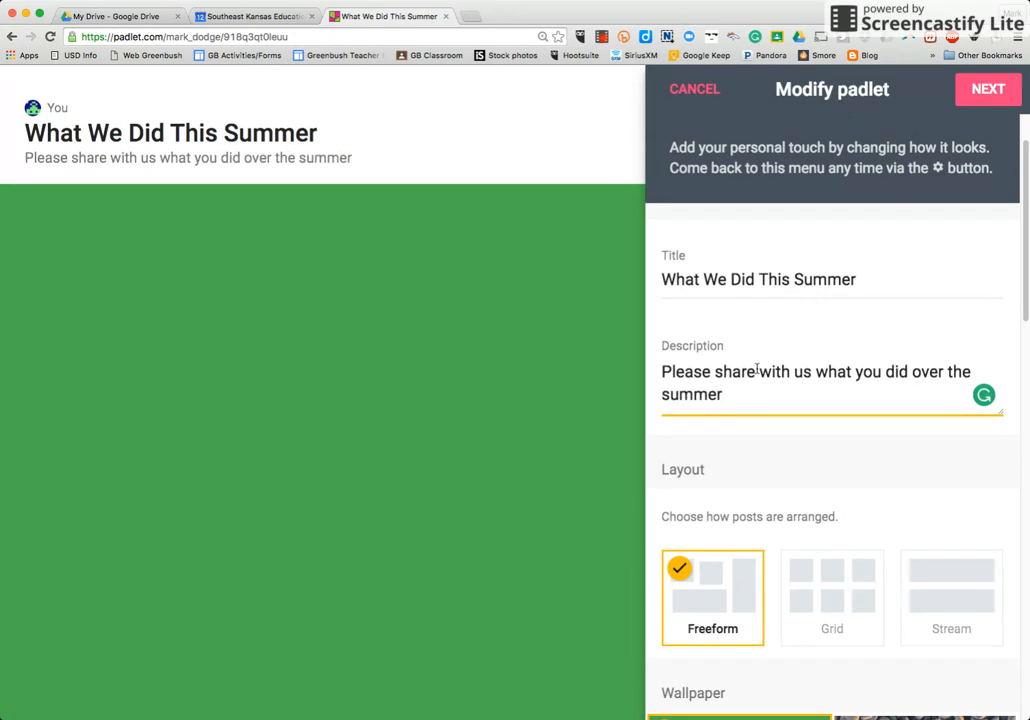
type(". Please i")
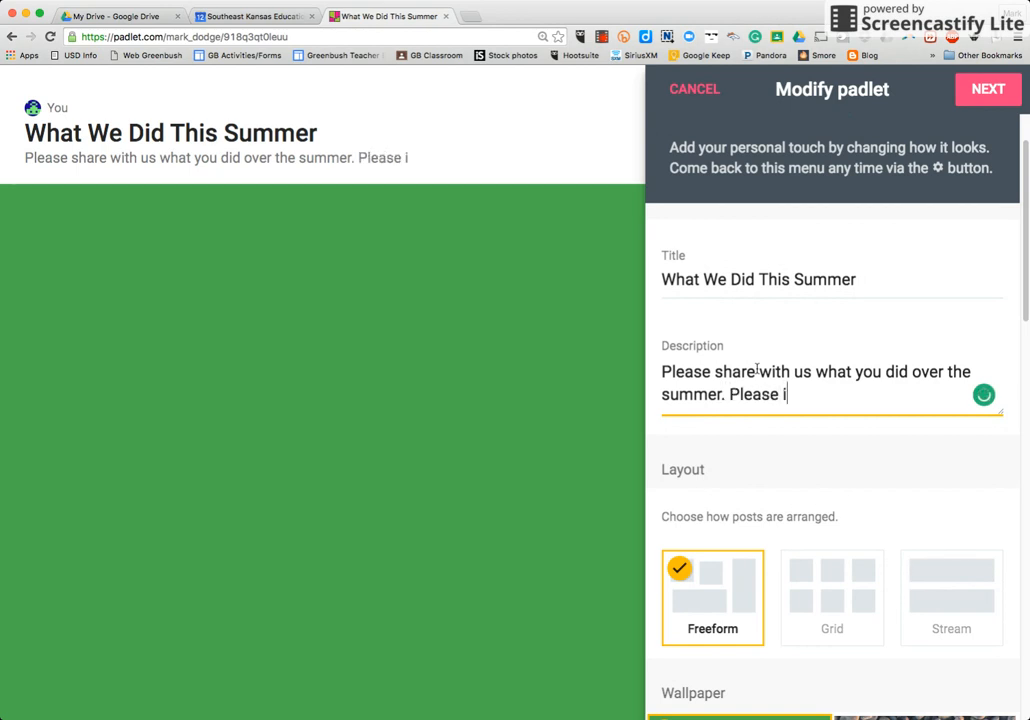
type("nclude pictu")
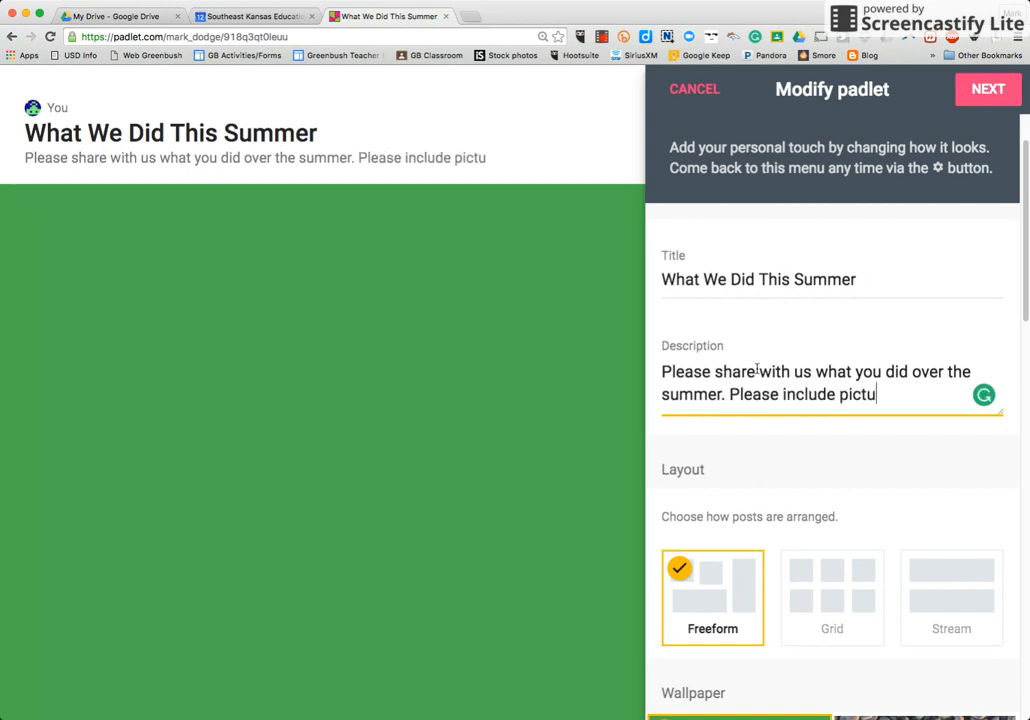
type("res if you have th")
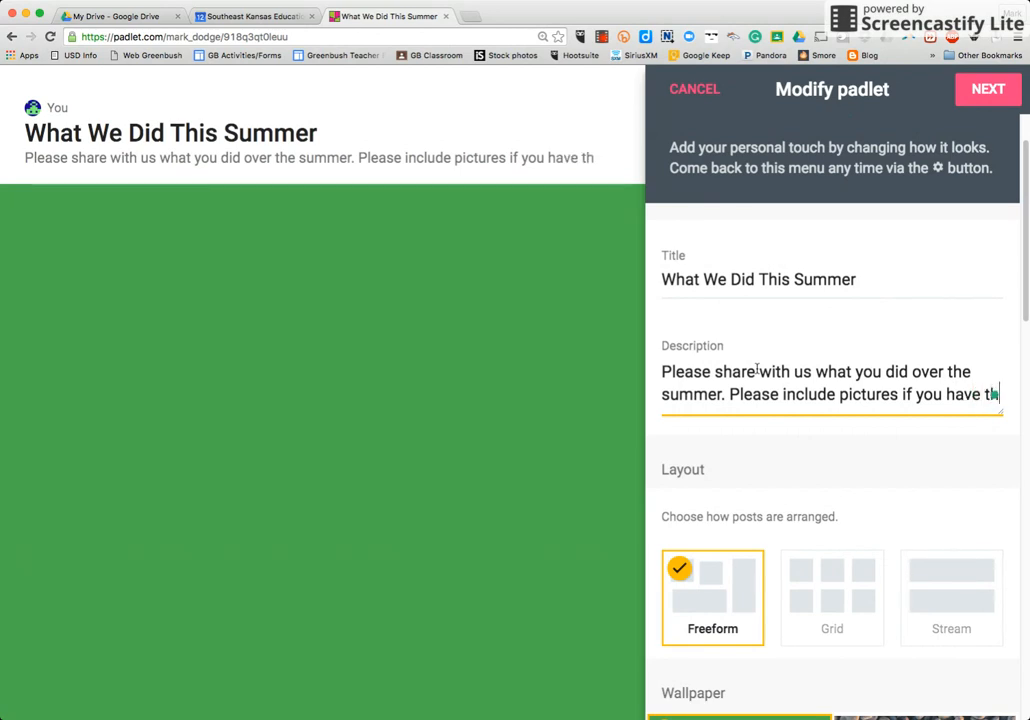
type("em.")
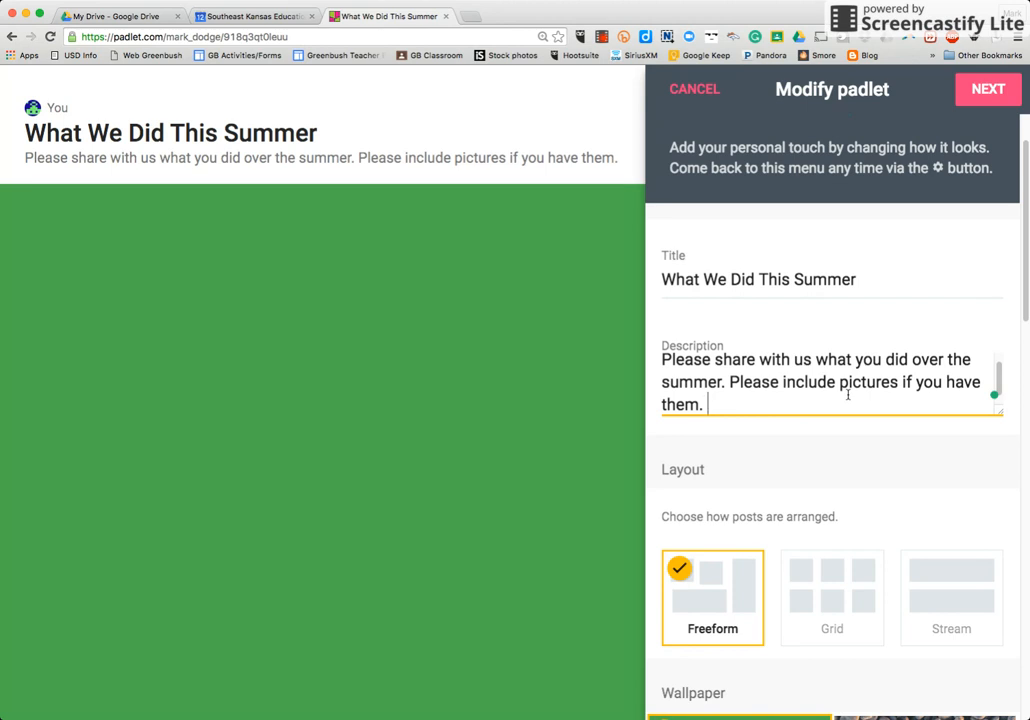
- Set the padlet's wallpaper to Scroll from the full wallpaper gallery and return to the padlet settings
scroll(823, 464, "down", 3)
scroll(823, 464, "down", 1)
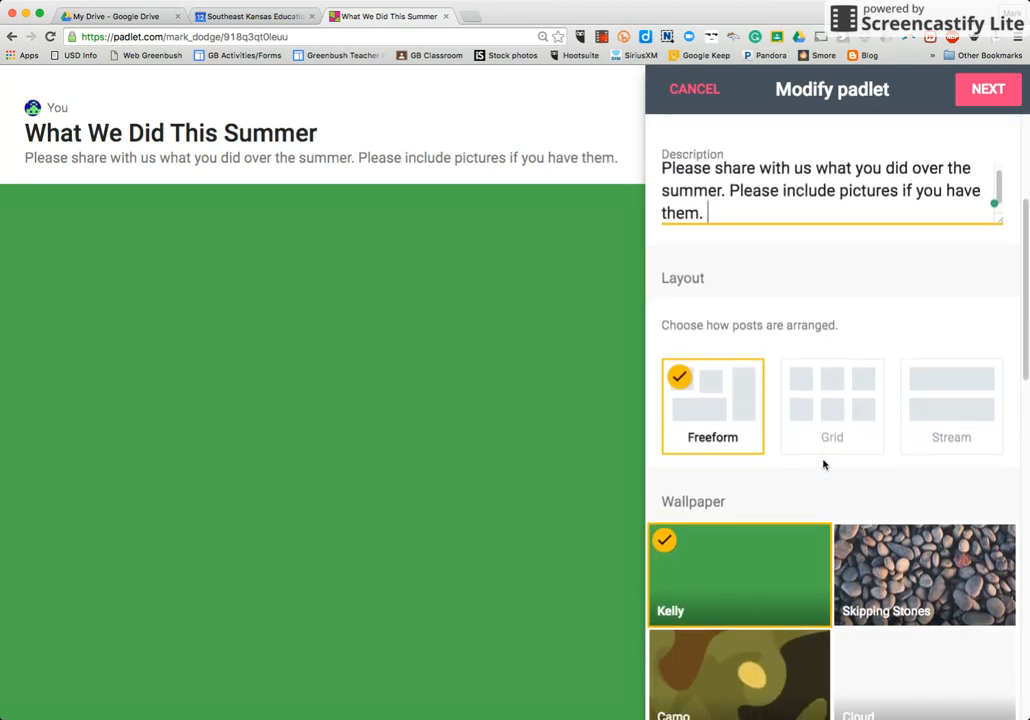
scroll(823, 464, "down", 1)
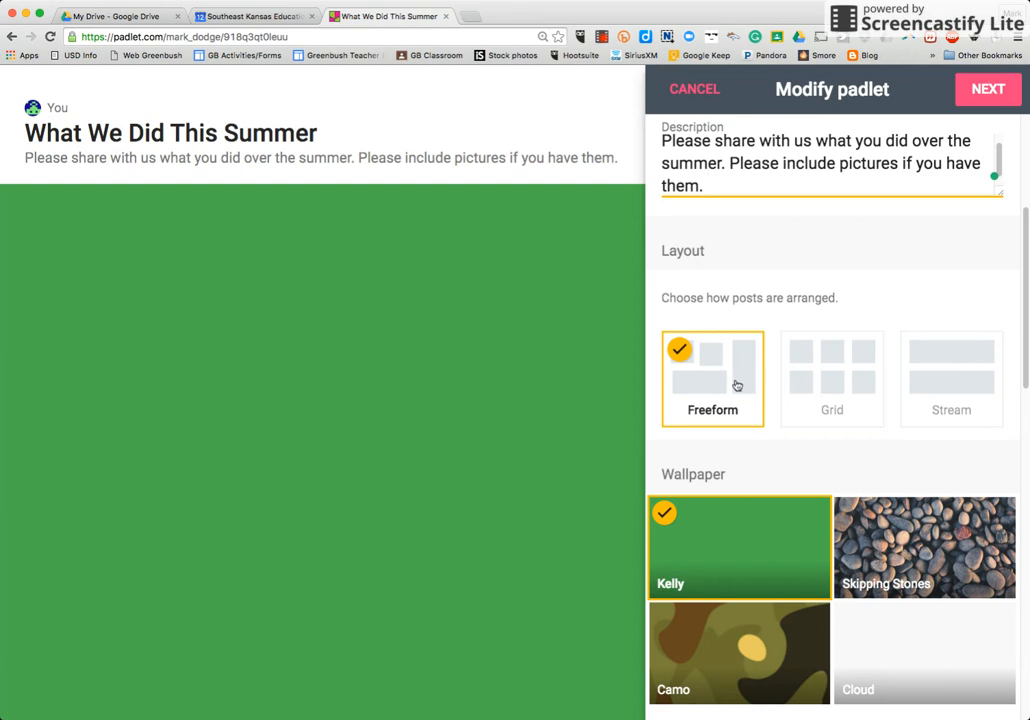
scroll(793, 468, "down", 1)
scroll(793, 468, "down", 1)
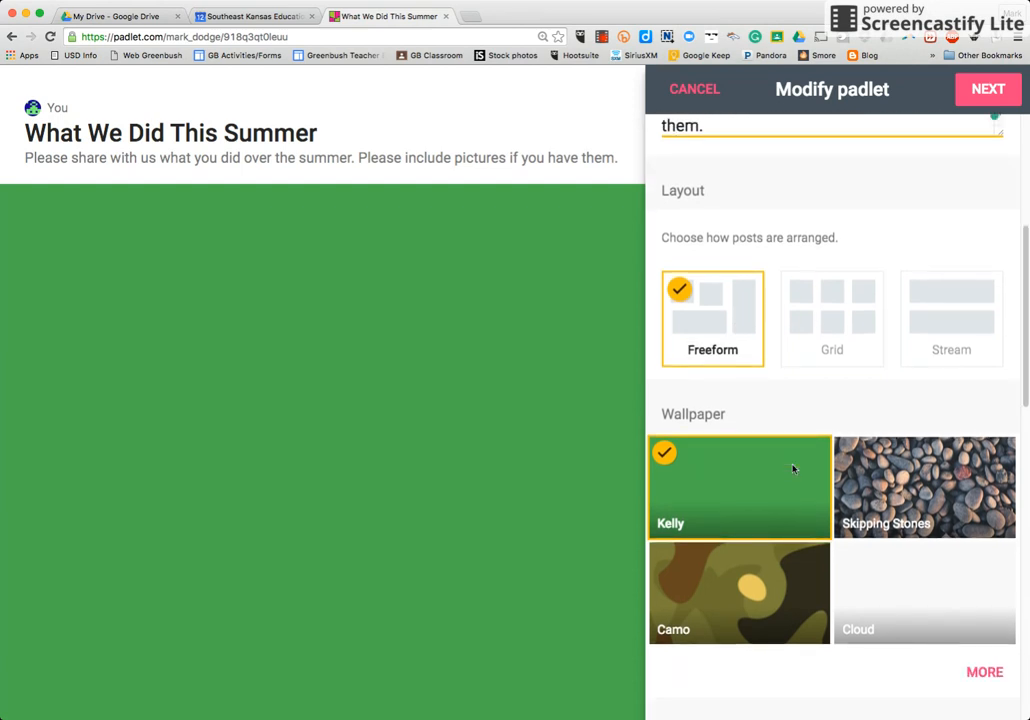
scroll(793, 468, "down", 4)
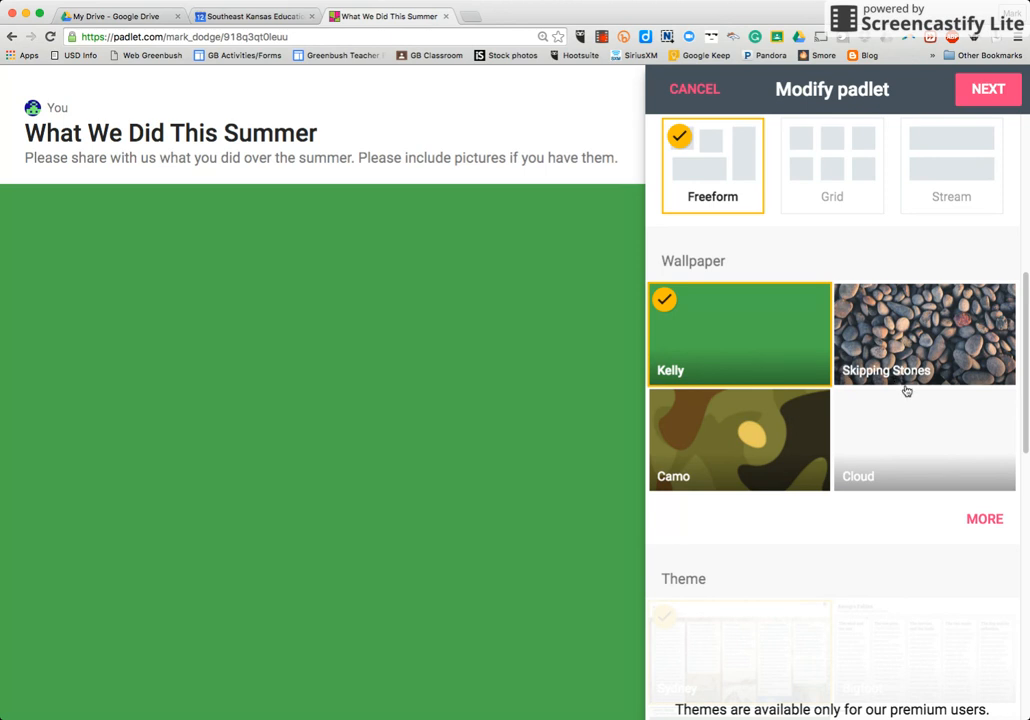
left_click(984, 519)
scroll(954, 490, "down", 2)
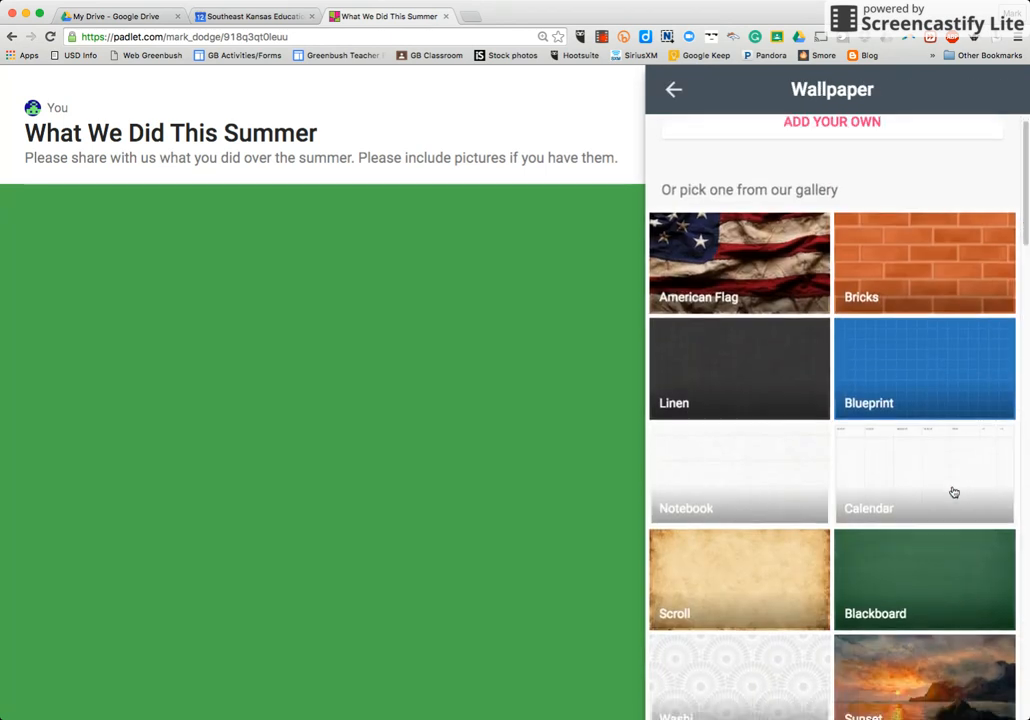
scroll(954, 492, "down", 4)
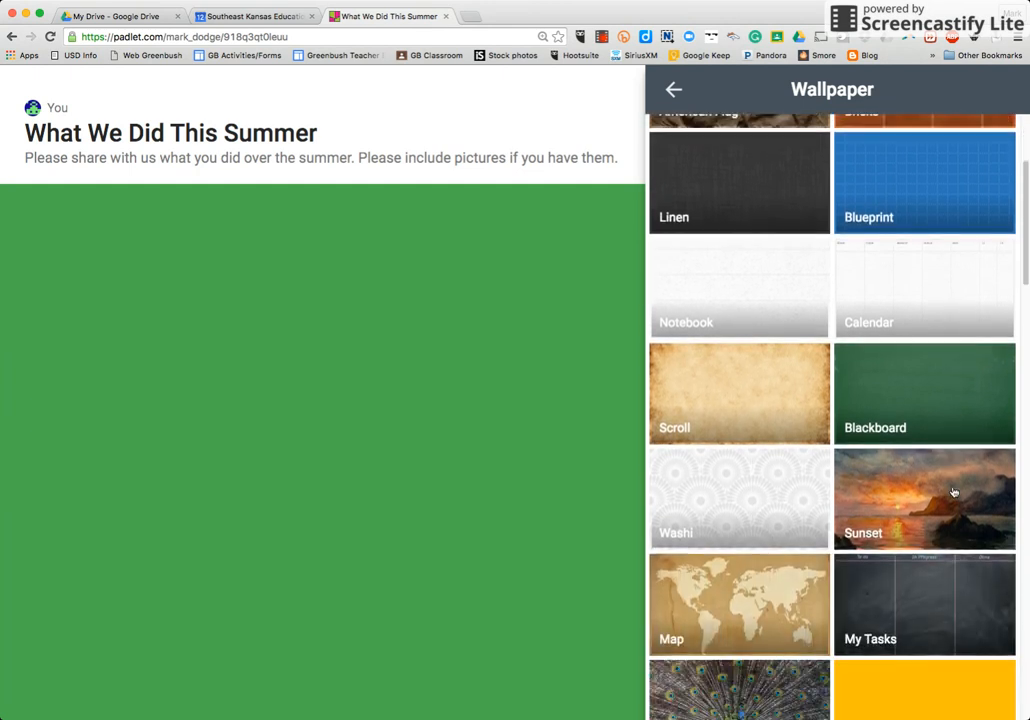
scroll(954, 492, "down", 2)
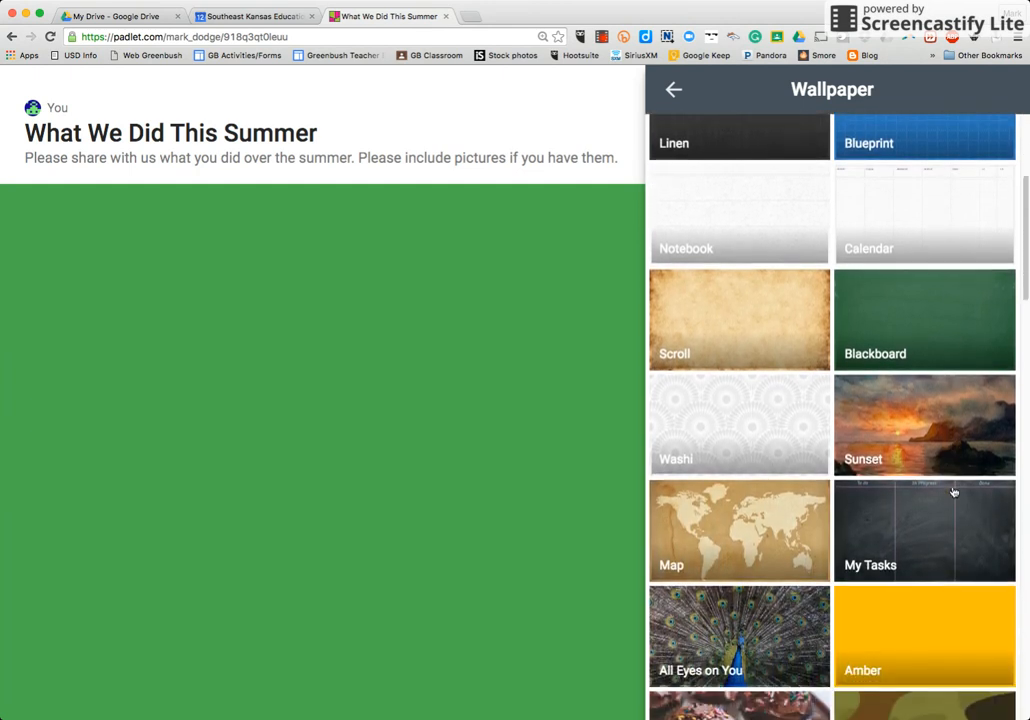
scroll(954, 492, "down", 7)
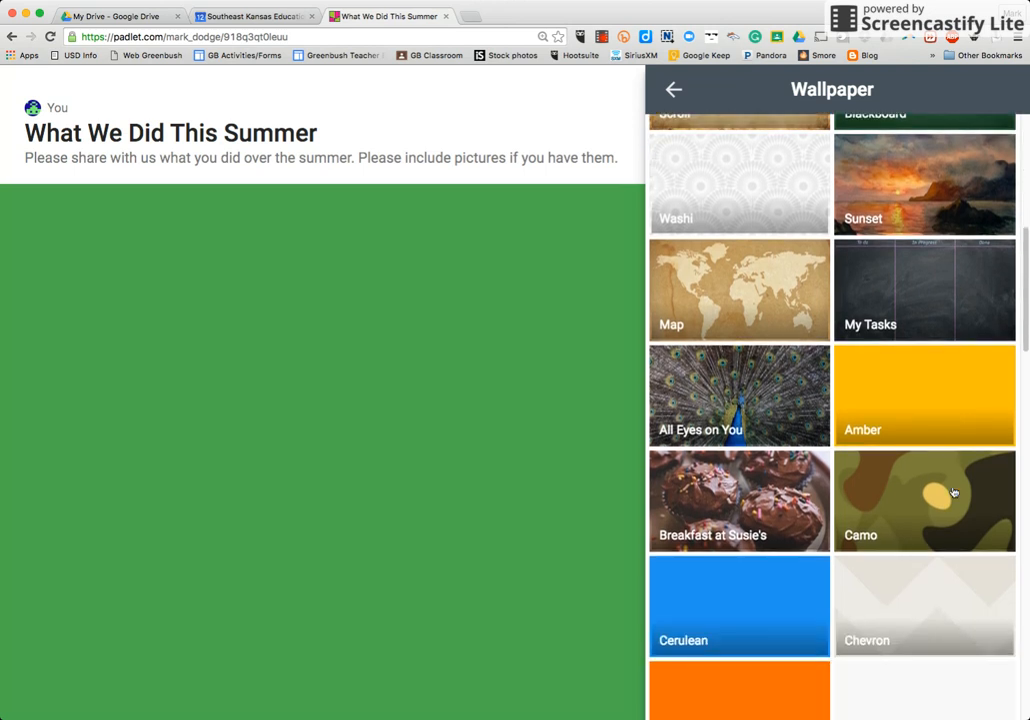
scroll(954, 492, "down", 4)
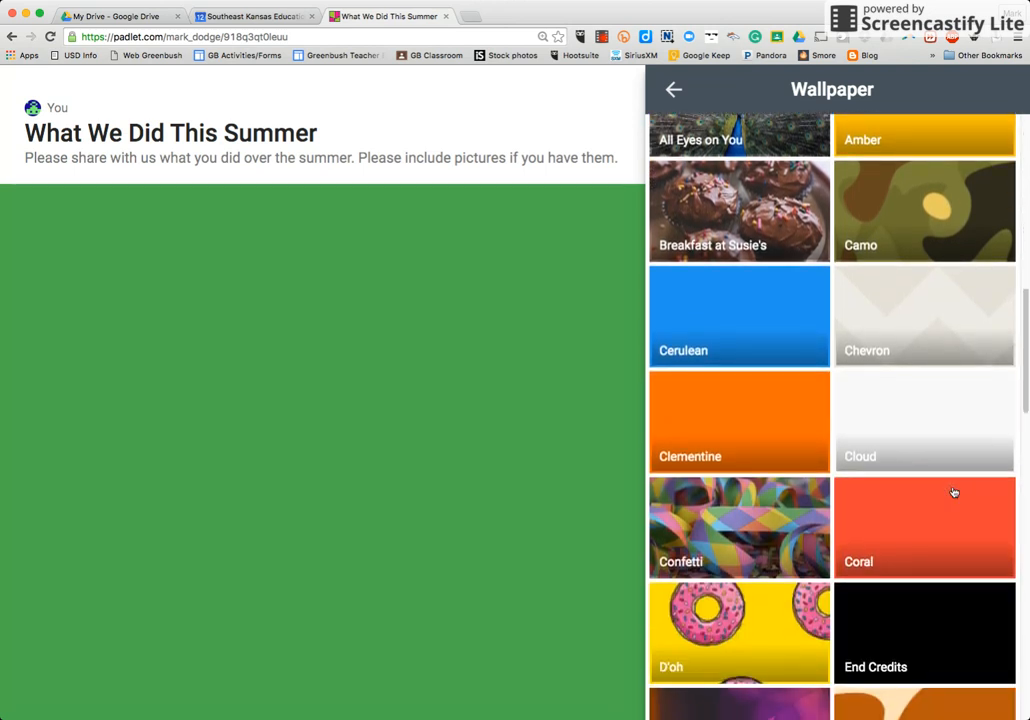
scroll(954, 492, "down", 10)
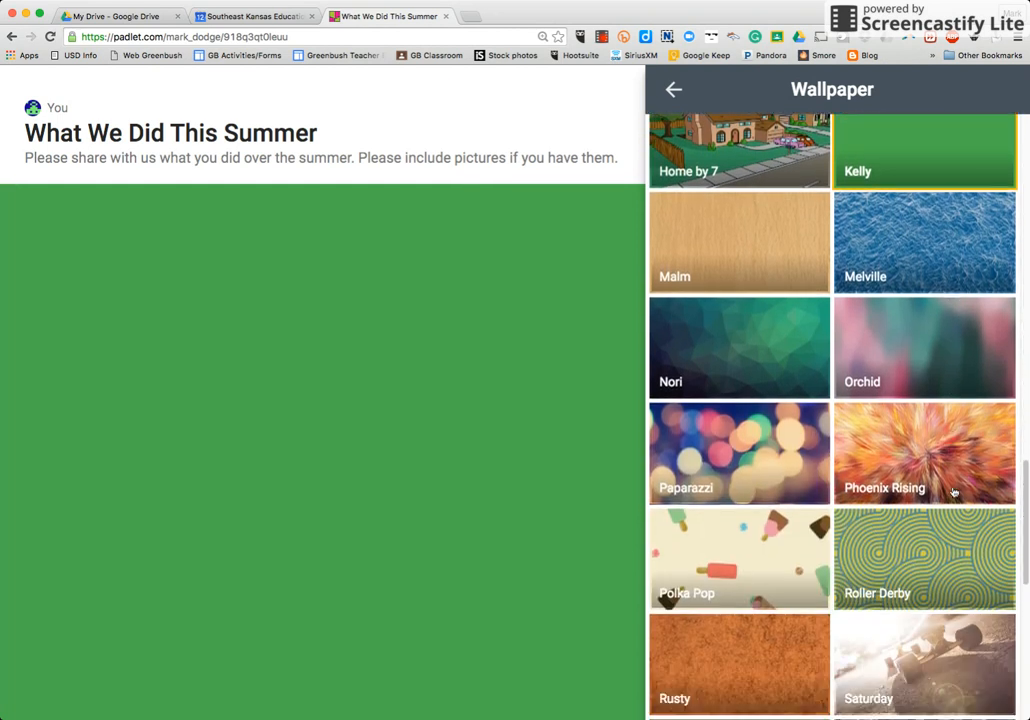
scroll(954, 492, "down", 6)
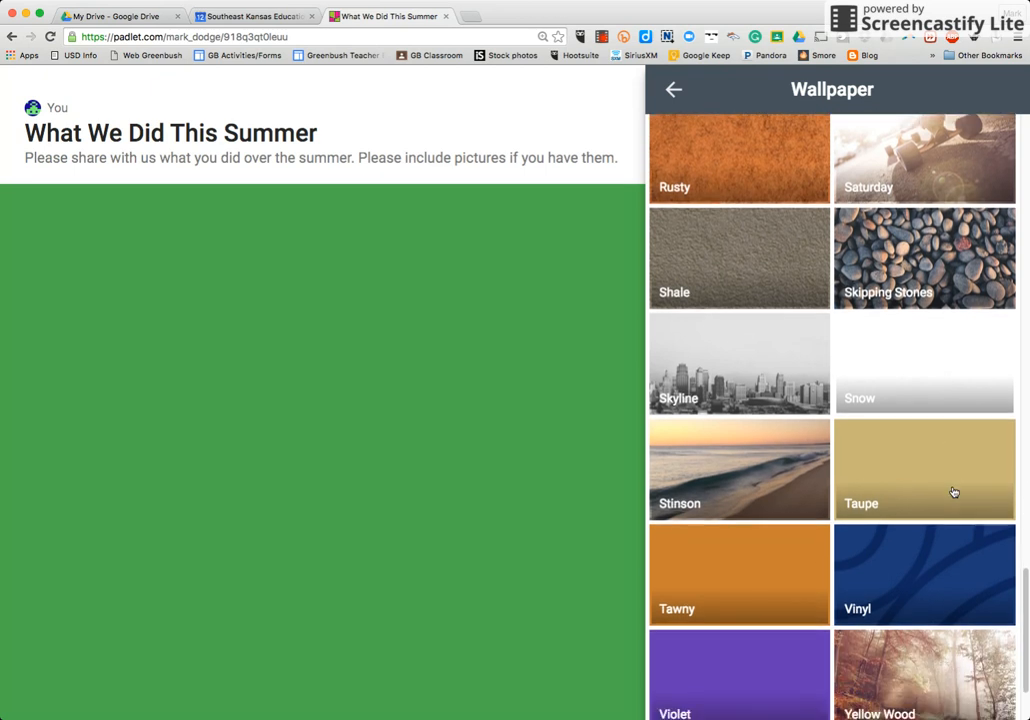
scroll(954, 492, "down", 2)
scroll(954, 492, "up", 6)
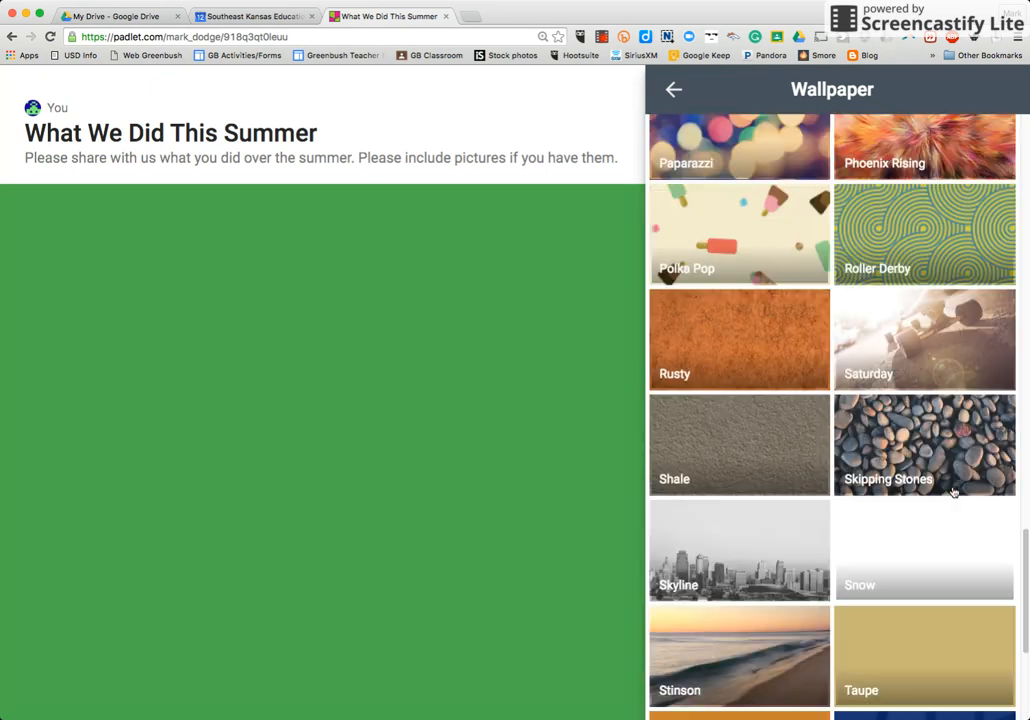
scroll(954, 492, "up", 20)
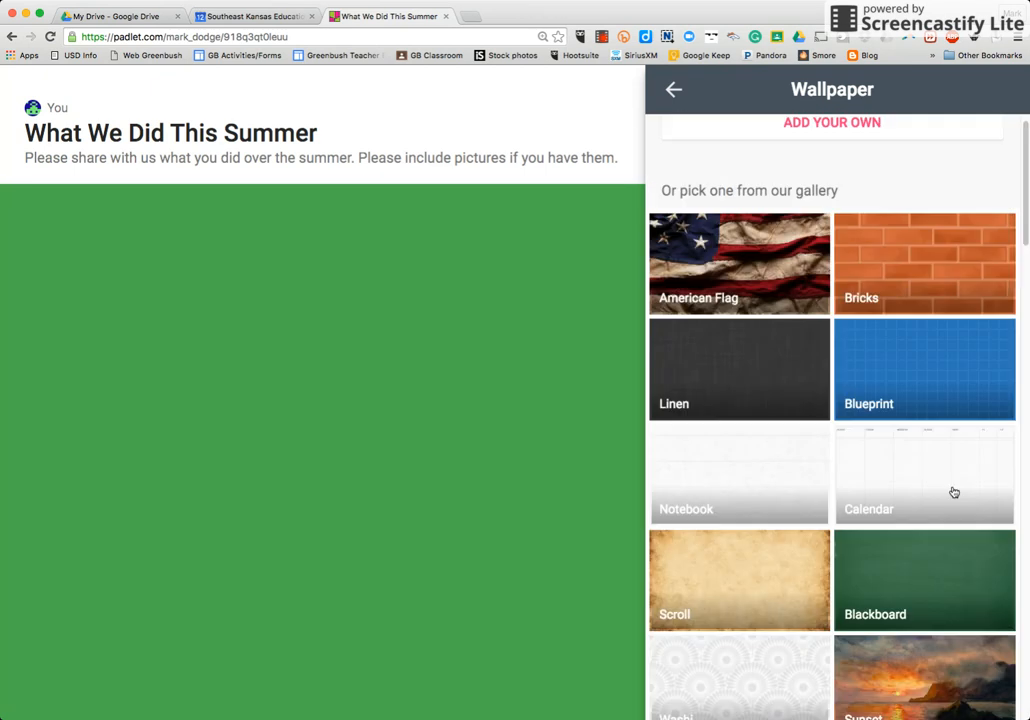
scroll(954, 492, "up", 2)
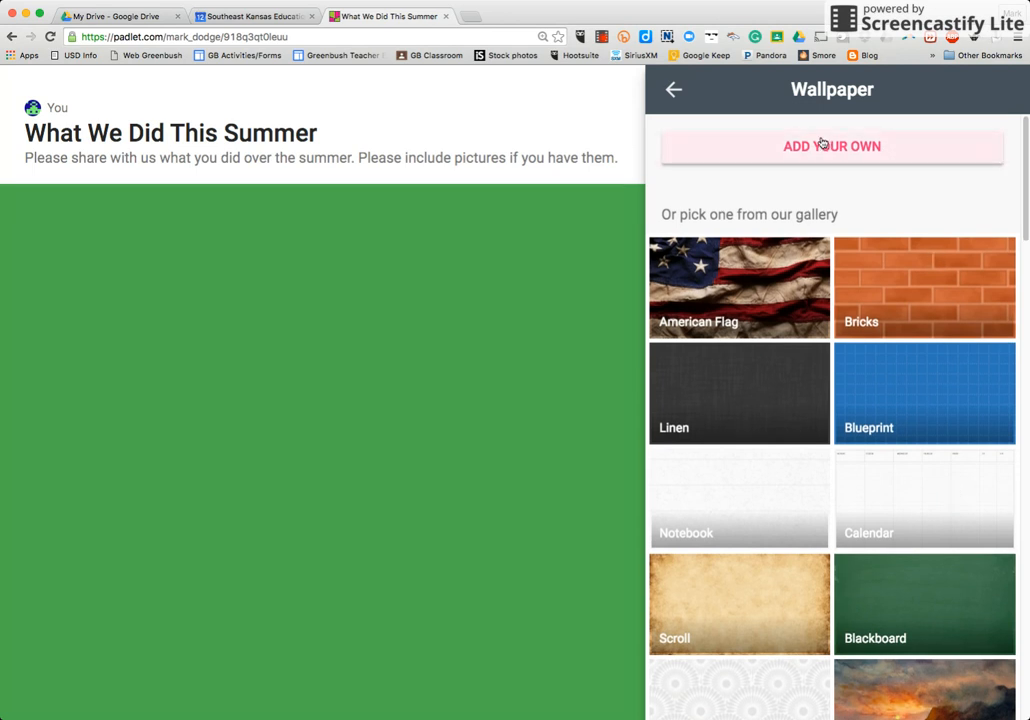
left_click(785, 597)
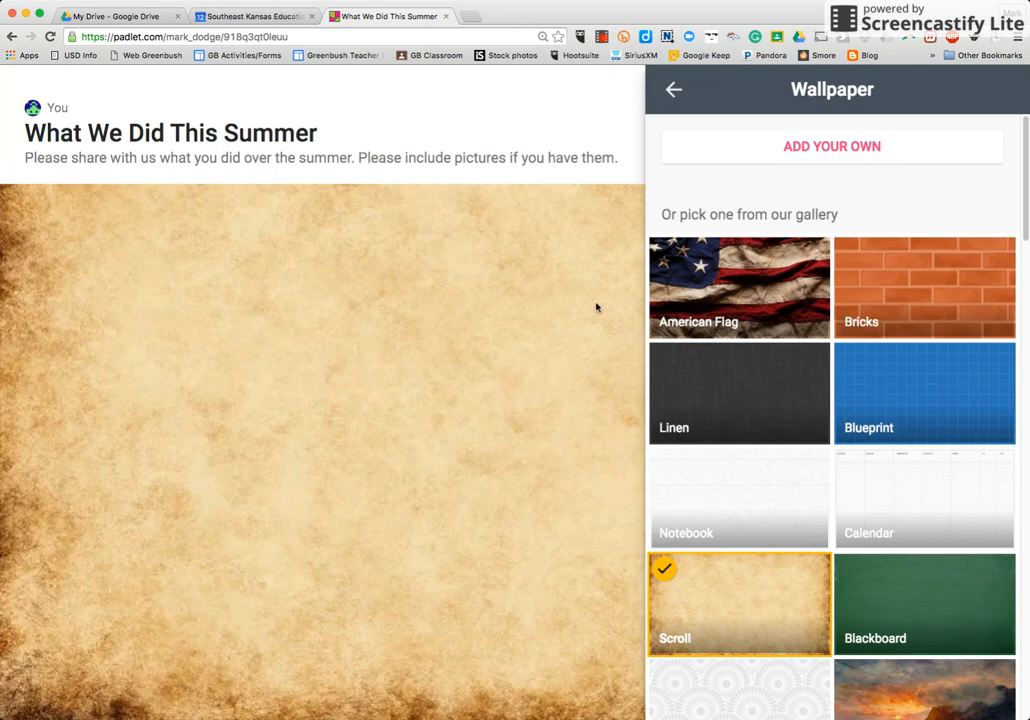
left_click(673, 92)
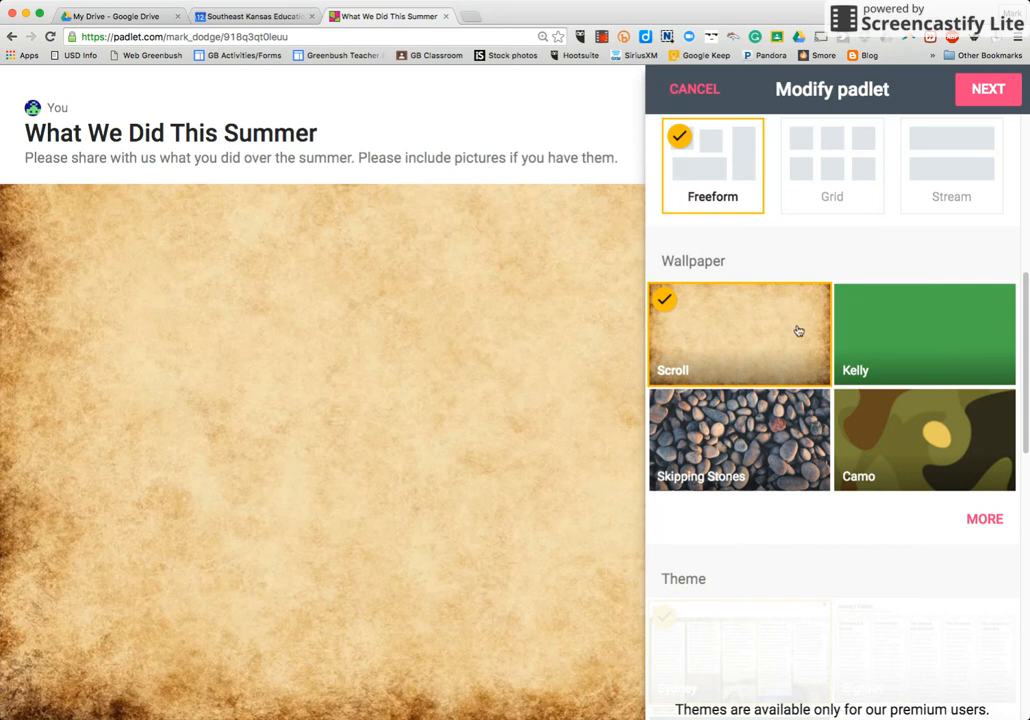
- Set the padlet's icon to the green pine tree
scroll(769, 398, "down", 5)
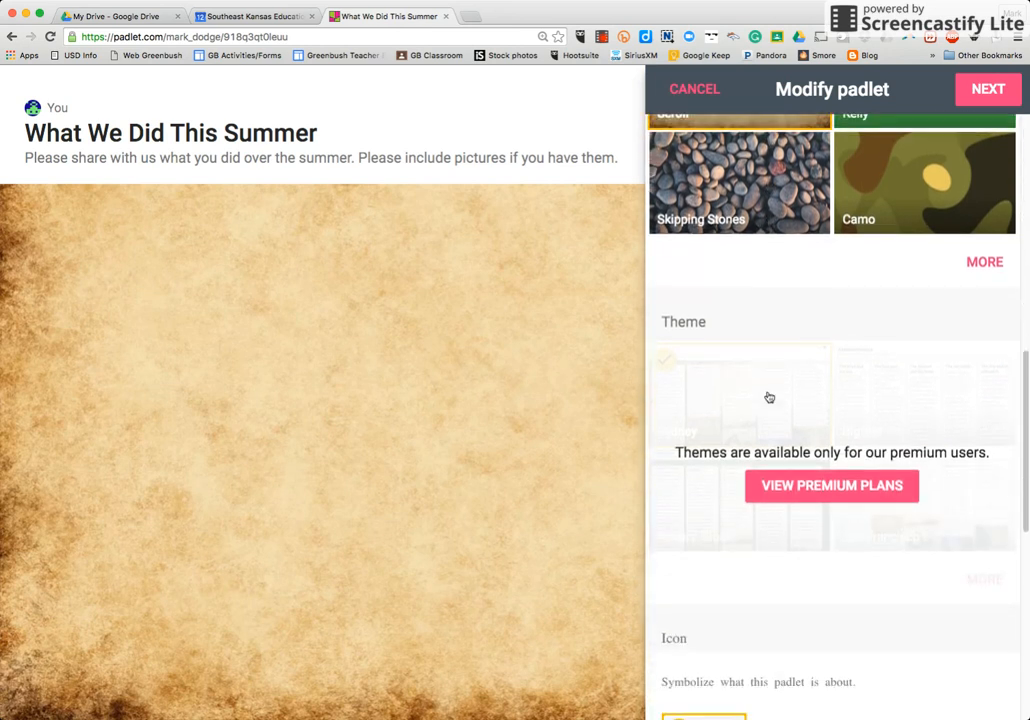
scroll(769, 398, "down", 1)
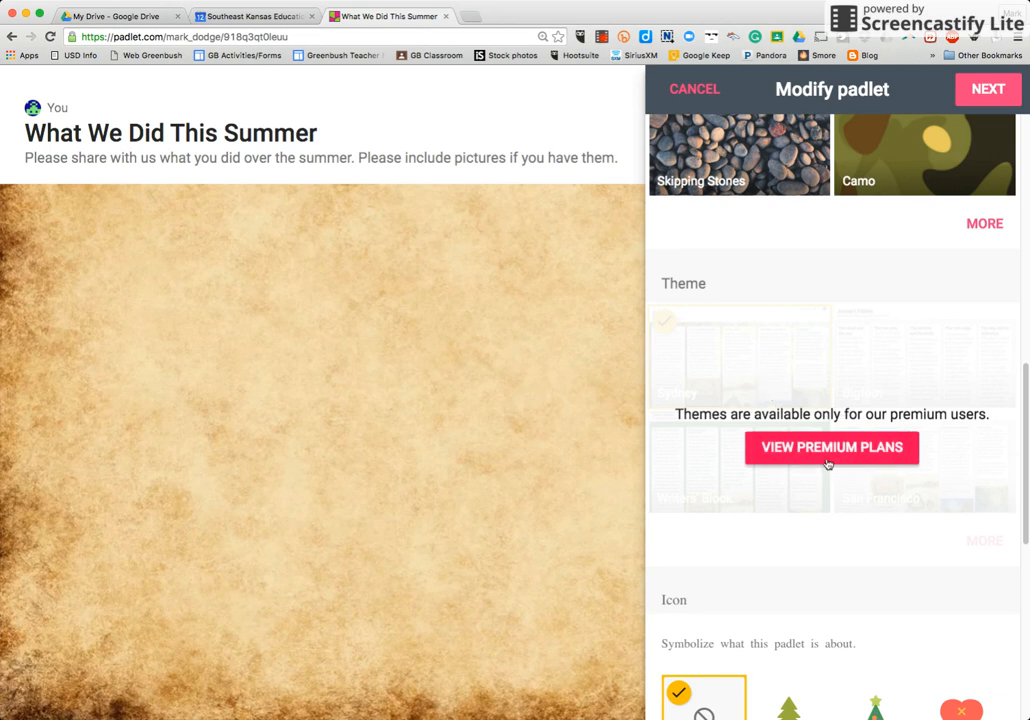
scroll(827, 463, "down", 3)
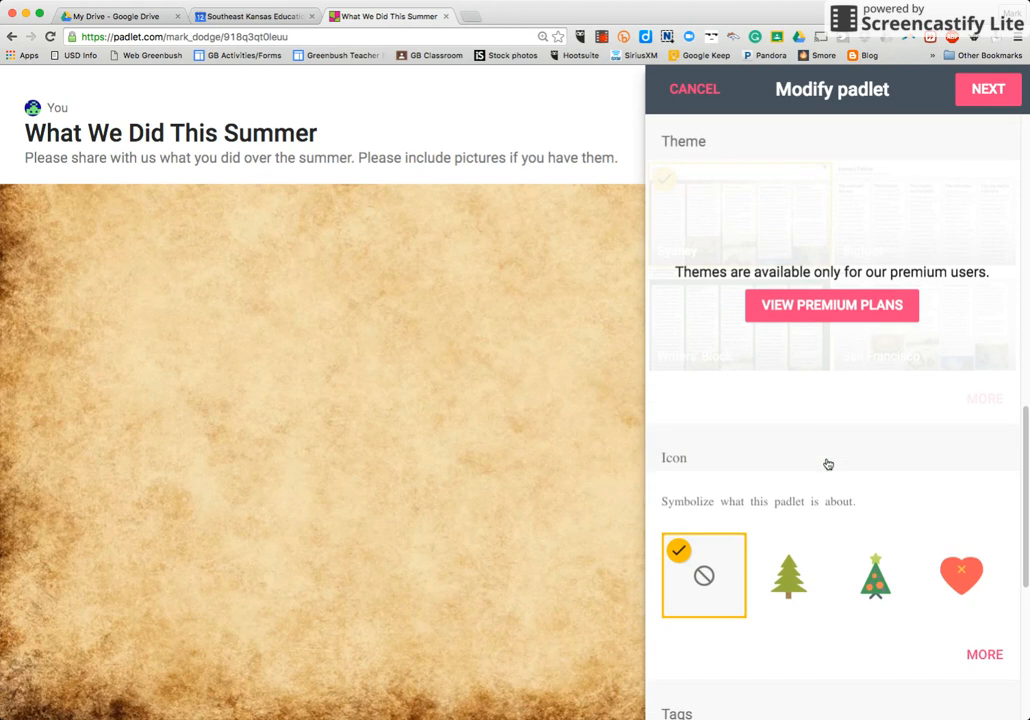
scroll(827, 463, "down", 2)
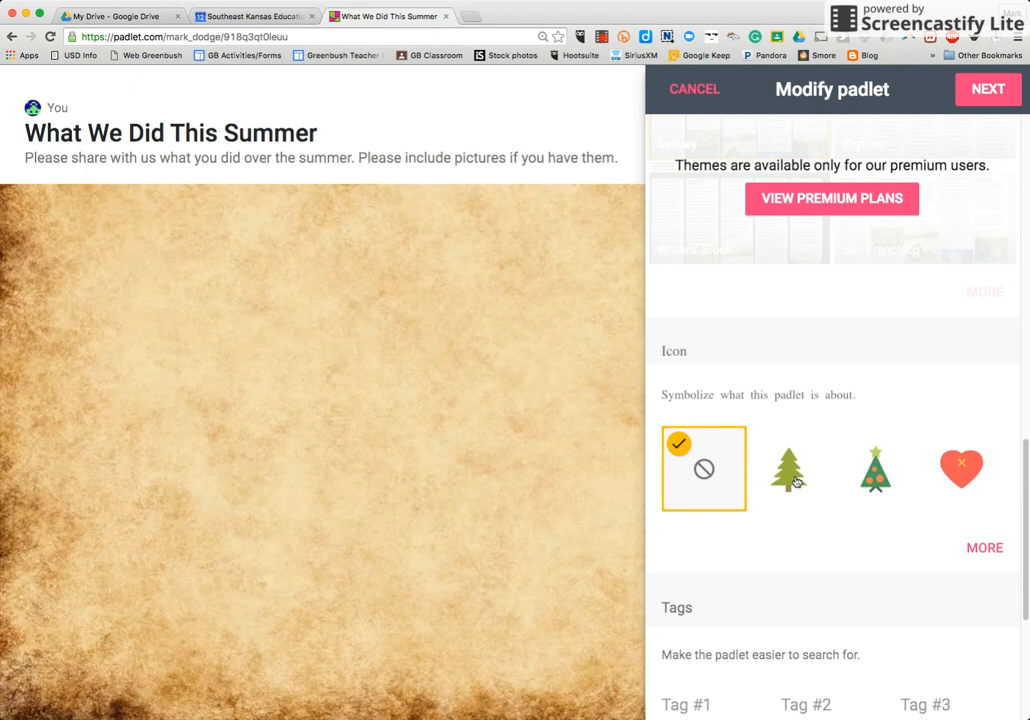
left_click(795, 482)
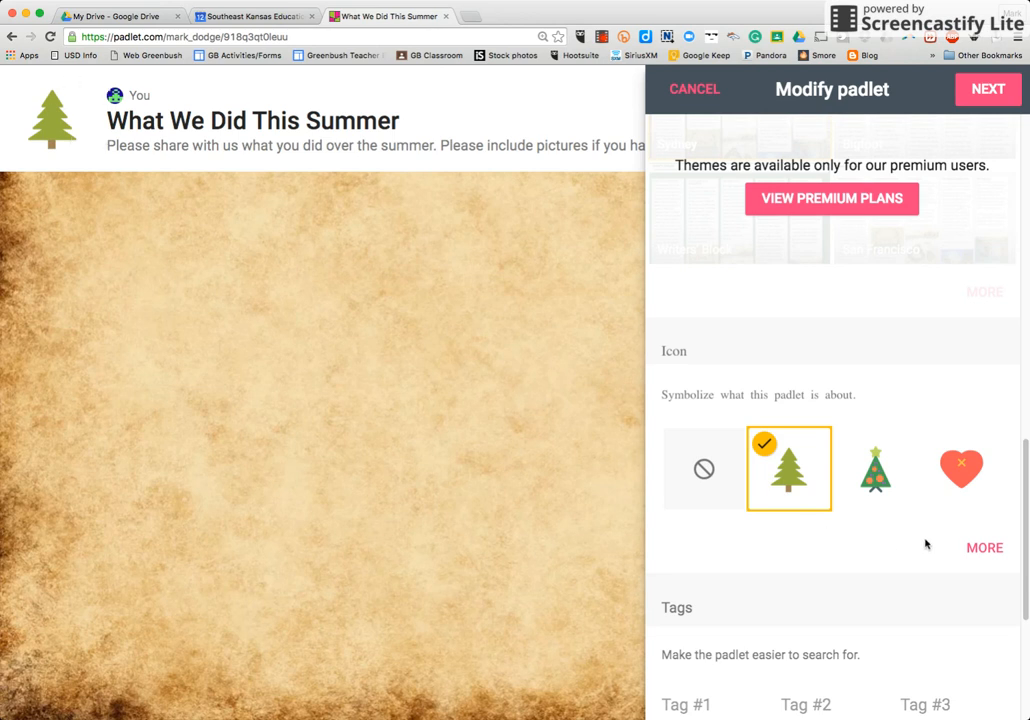
- Set the padlet's icon to the small yellow sun from the full icon gallery and return to the padlet settings
left_click(985, 549)
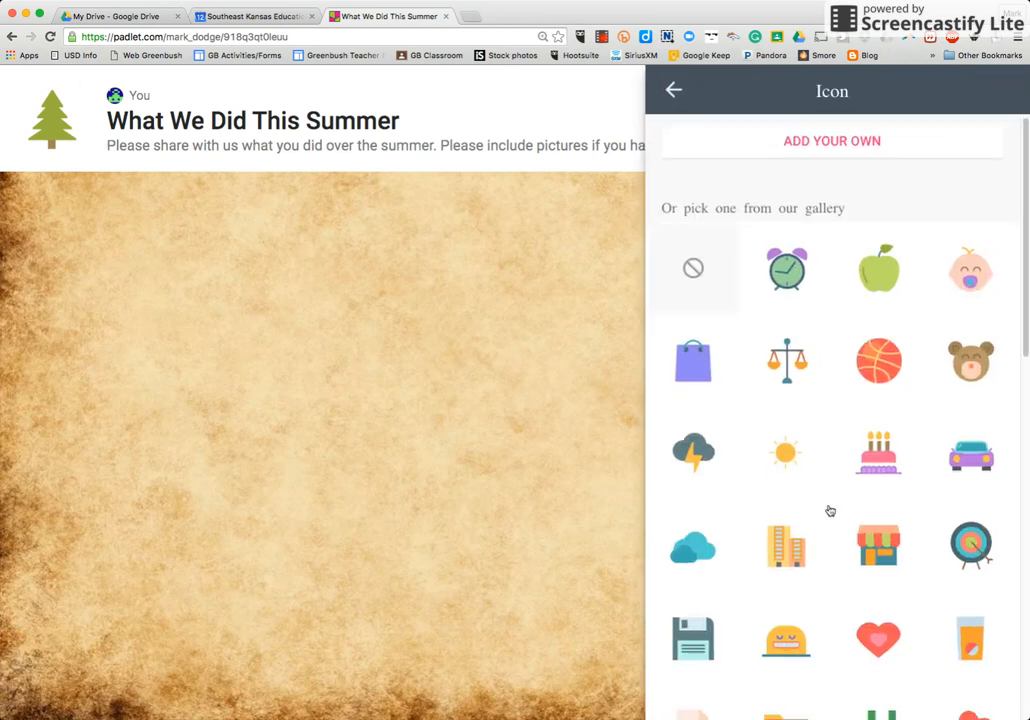
scroll(829, 511, "down", 5)
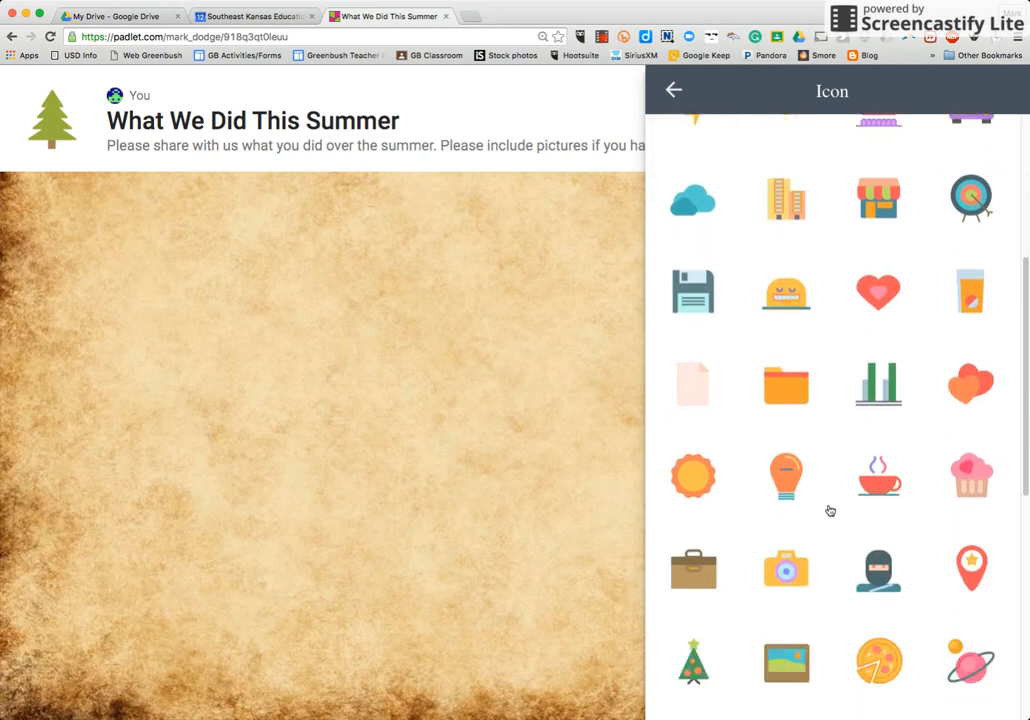
scroll(829, 511, "down", 3)
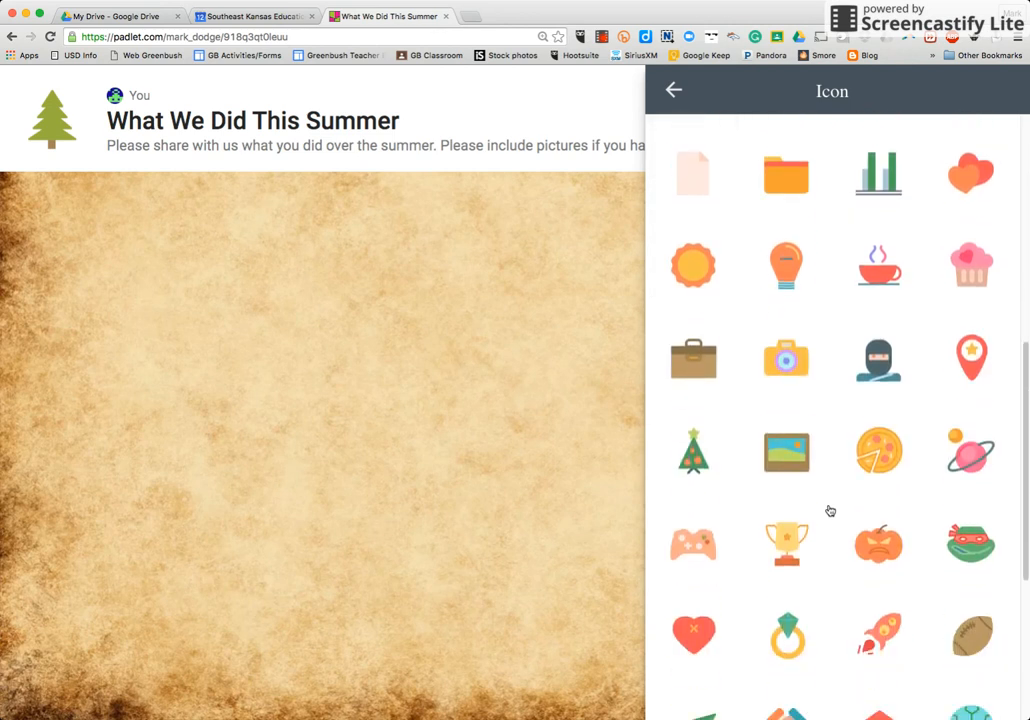
scroll(829, 511, "down", 3)
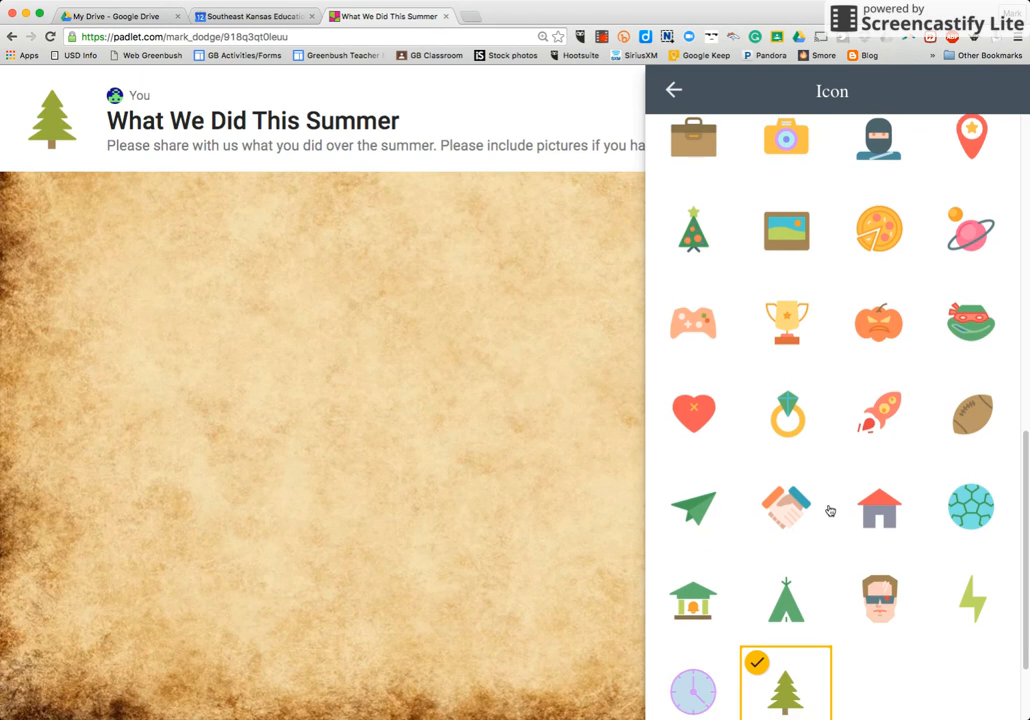
scroll(829, 511, "up", 5)
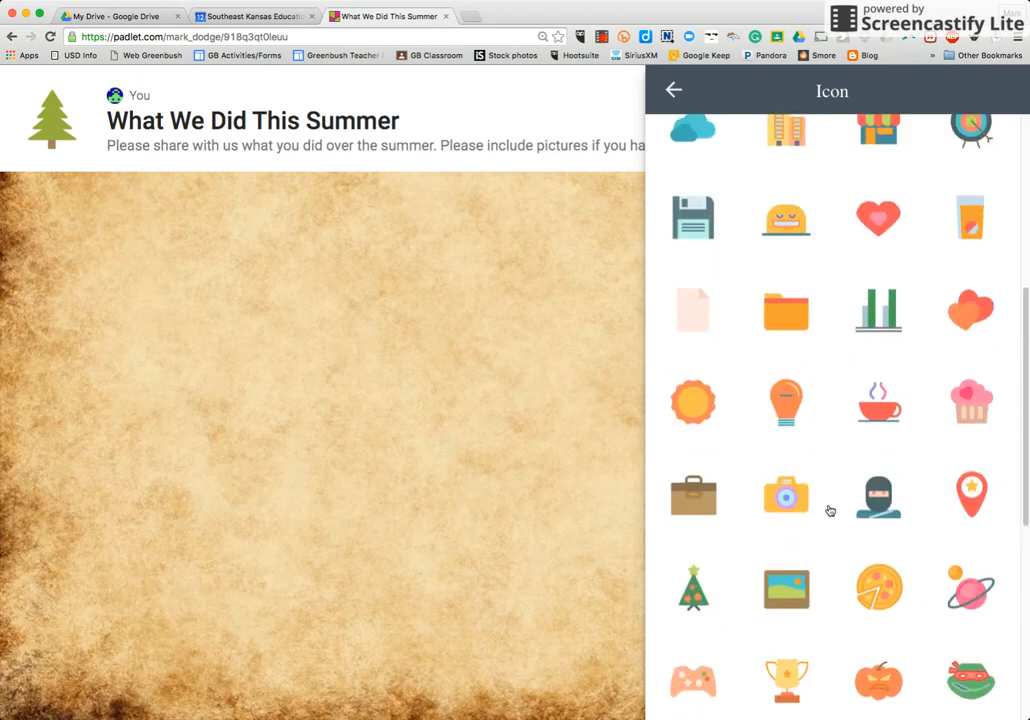
scroll(829, 511, "up", 1)
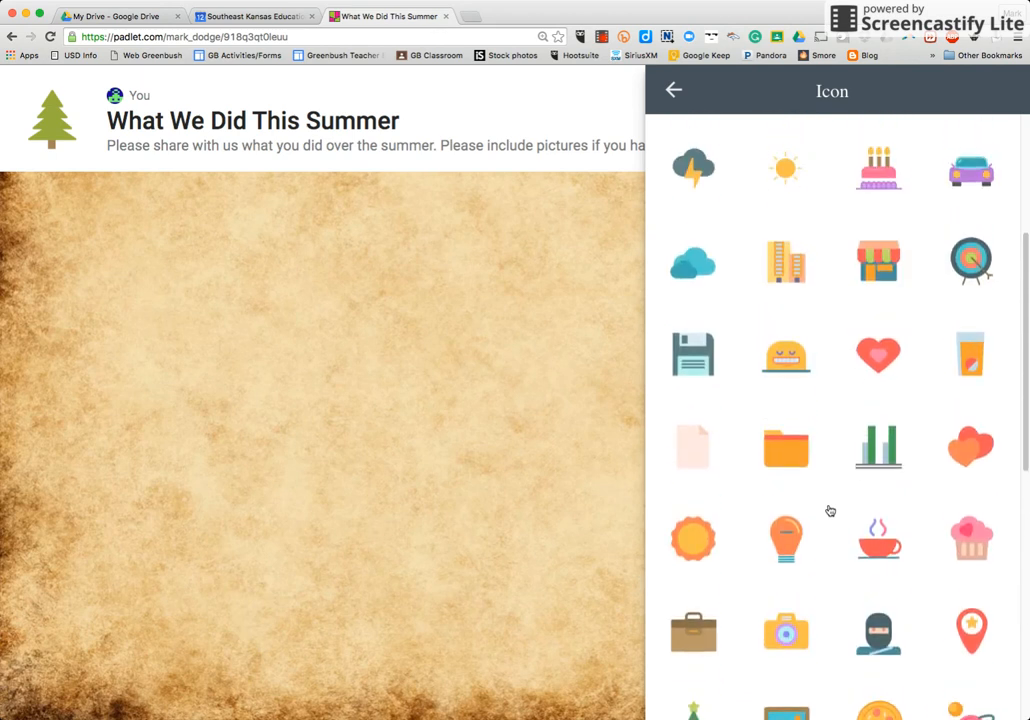
left_click(788, 170)
scroll(707, 212, "down", 1)
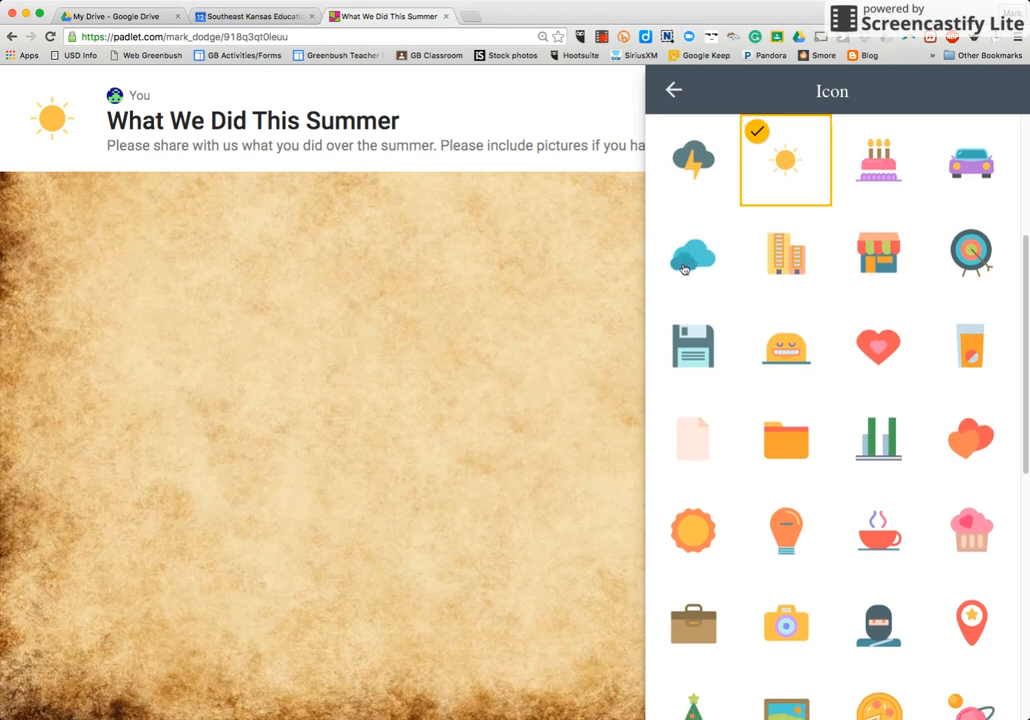
scroll(708, 212, "down", 6)
left_click(674, 91)
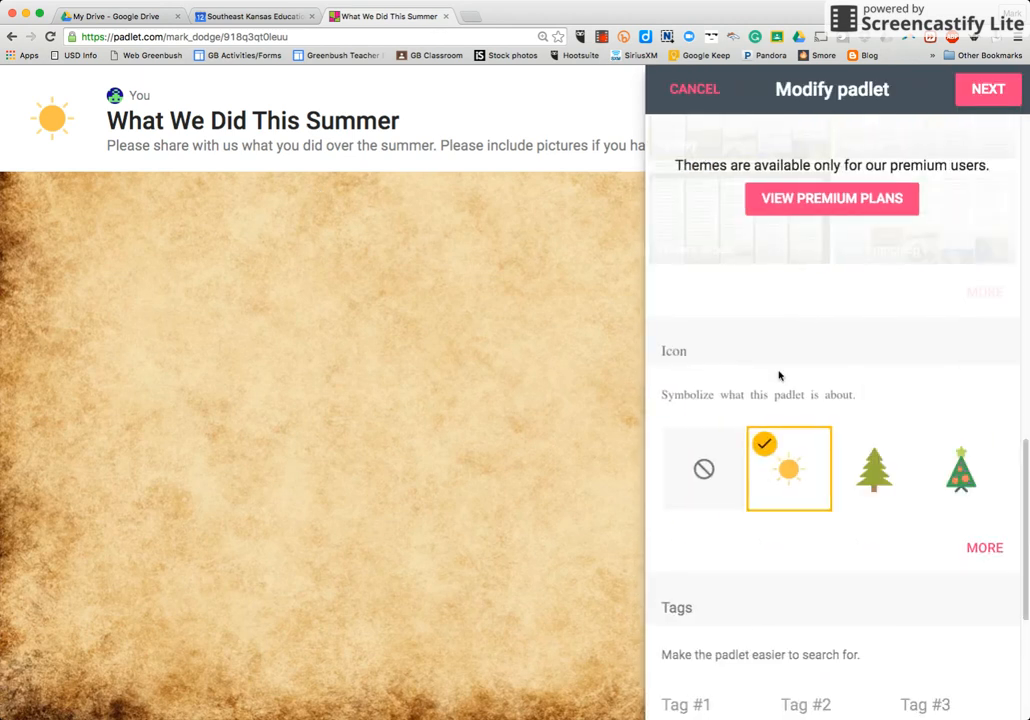
- Replace the ending of the padlet's address with "Summer2016" and continue to the people and privacy settings
scroll(784, 551, "down", 5)
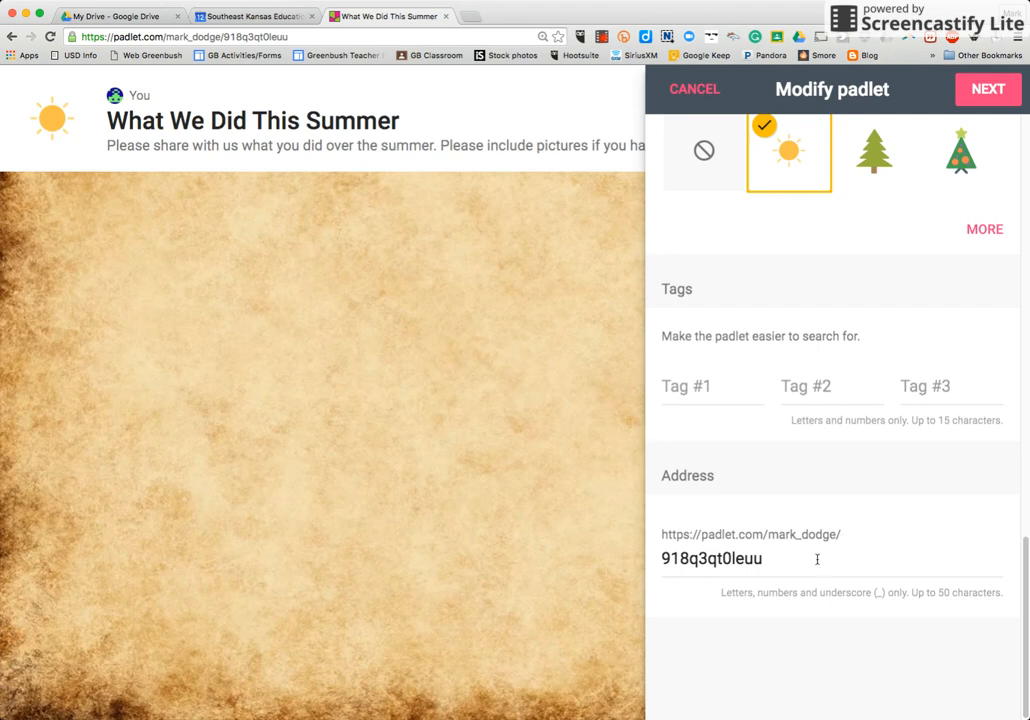
left_click_drag(772, 558, 655, 560)
type("Summer")
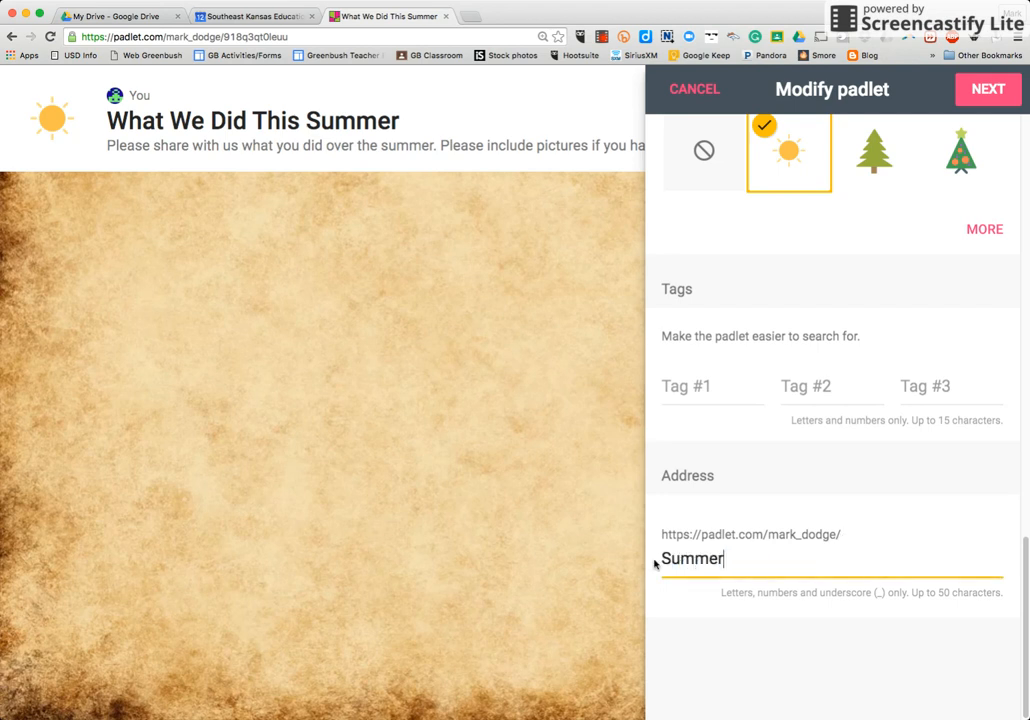
type("2016")
left_click(985, 92)
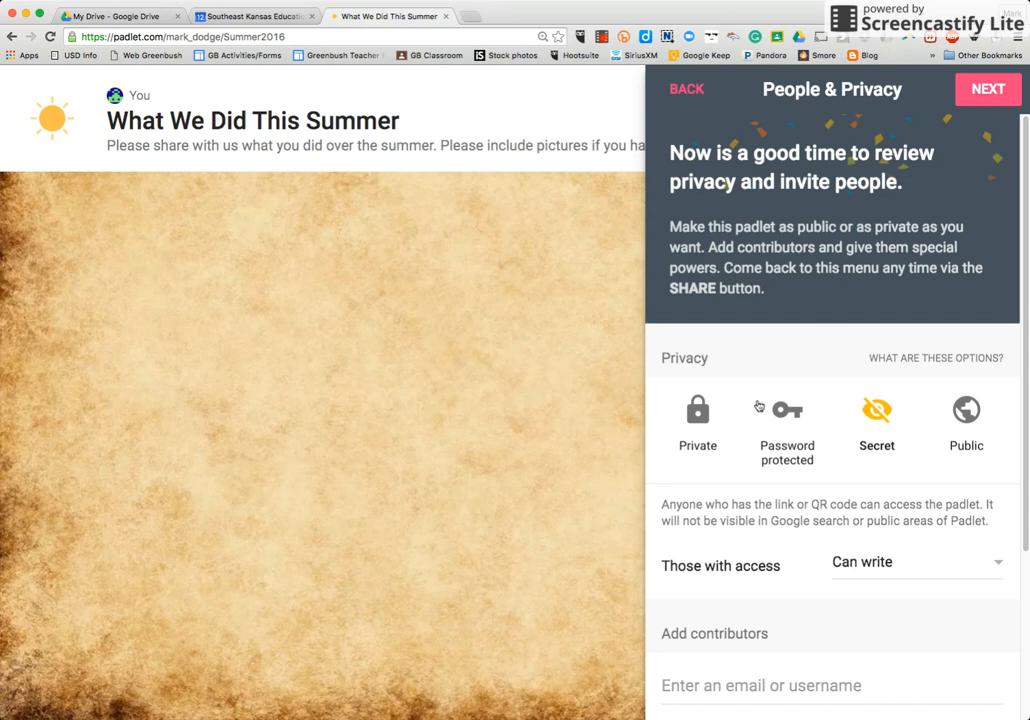
- Switch the padlet's privacy to Private, to Password protected, and back to Secret
left_click(697, 412)
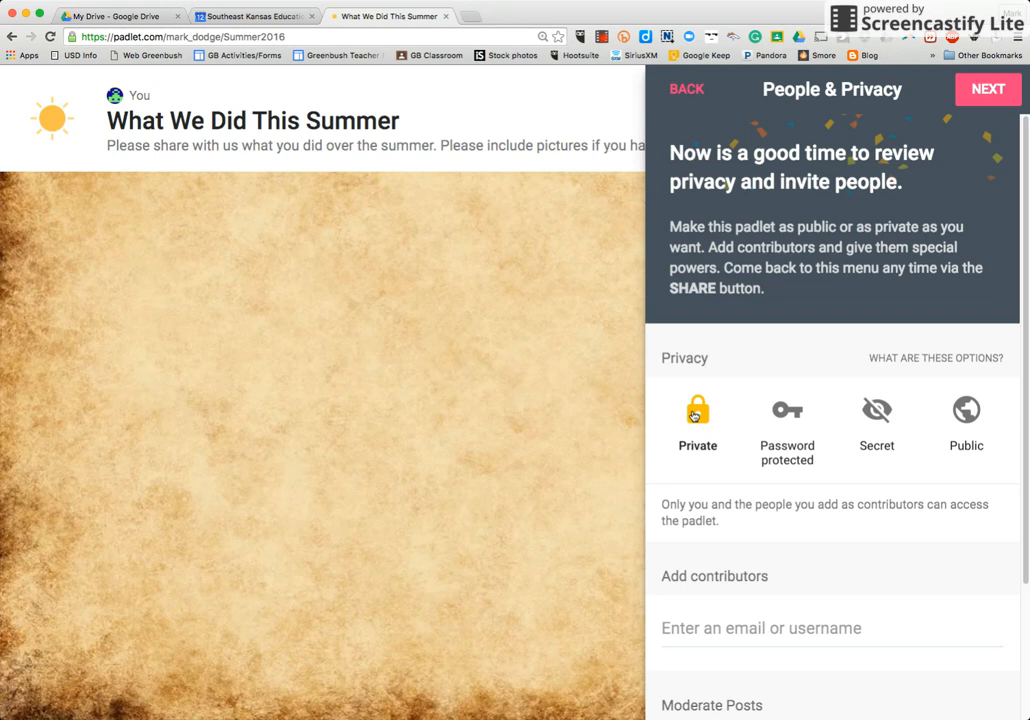
left_click(773, 441)
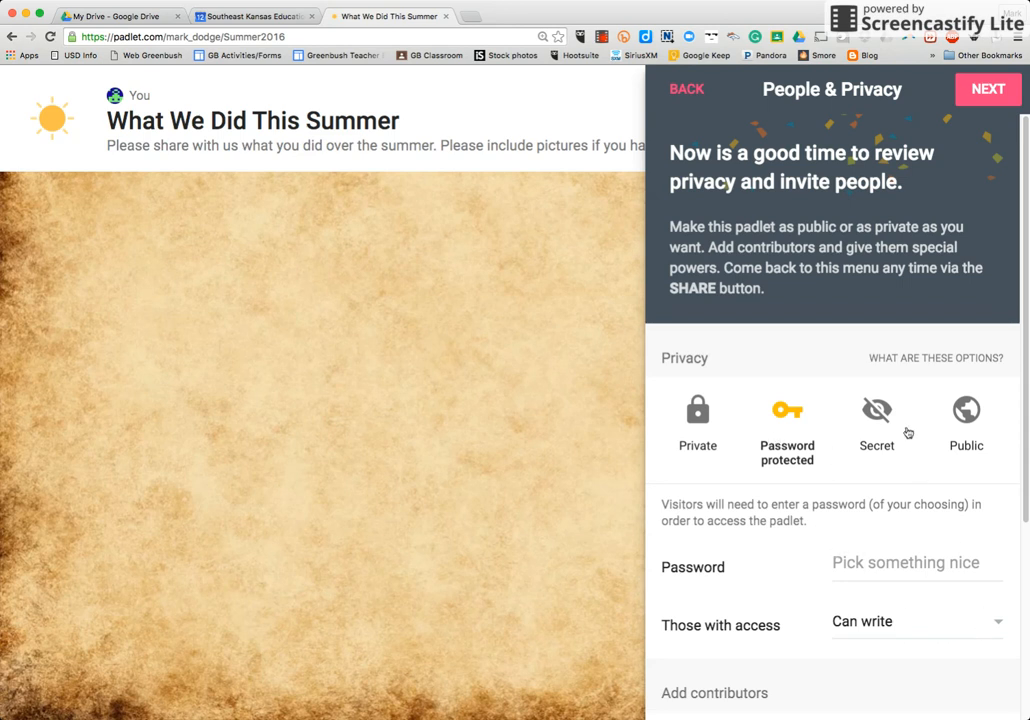
left_click(885, 419)
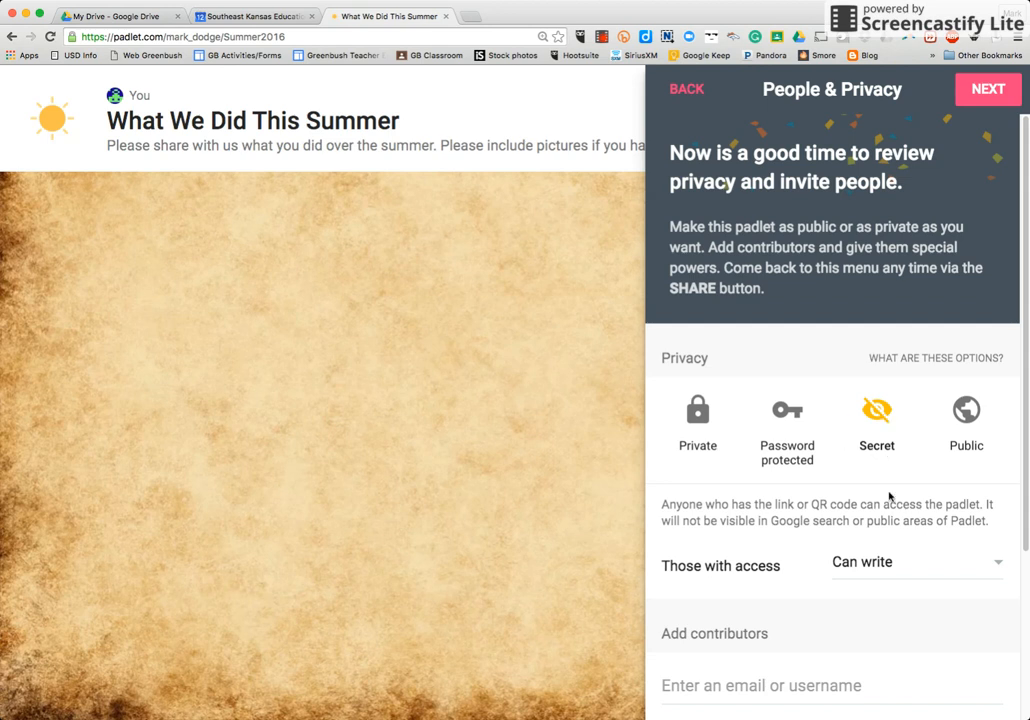
- Keep "Can write" permission for those with access and finish the padlet setup to start posting
left_click(995, 560)
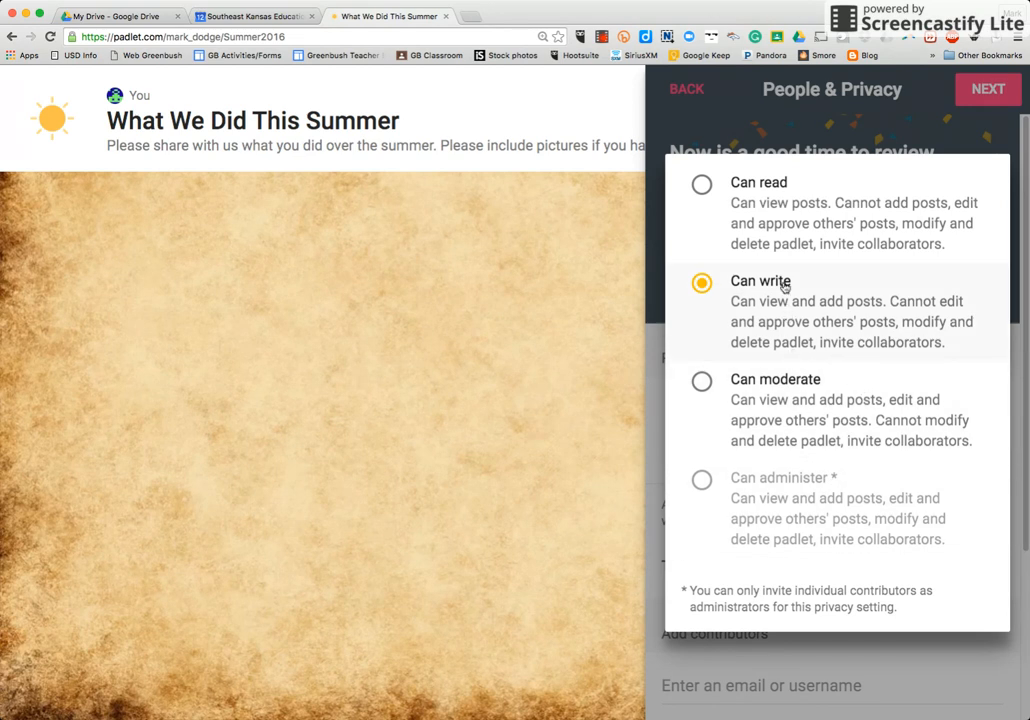
left_click(750, 310)
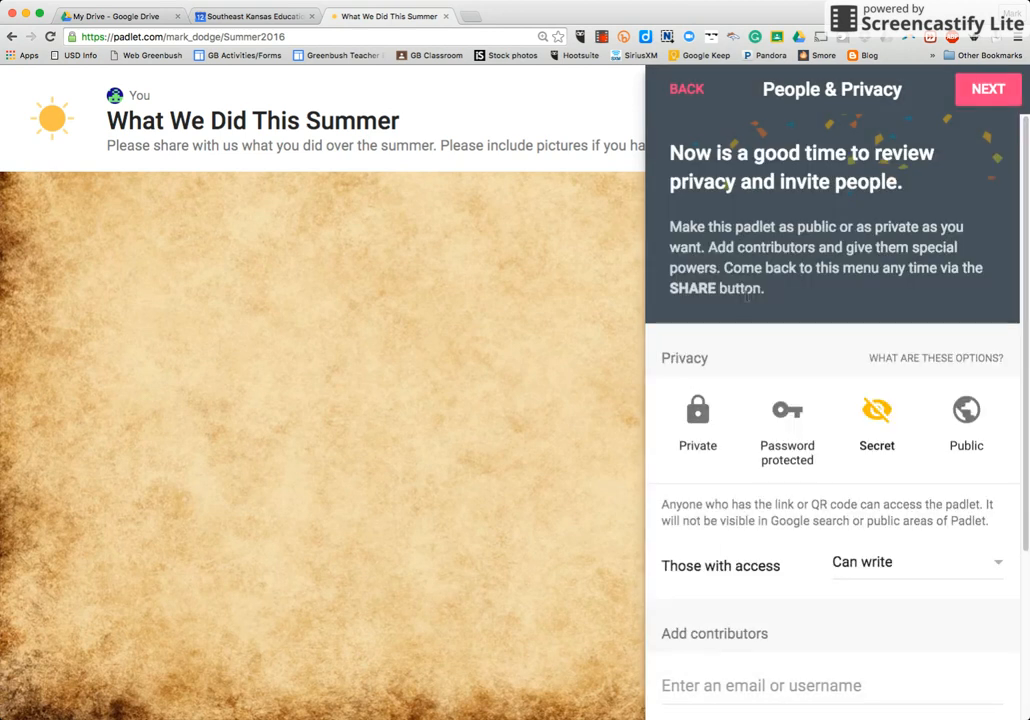
scroll(931, 577, "down", 3)
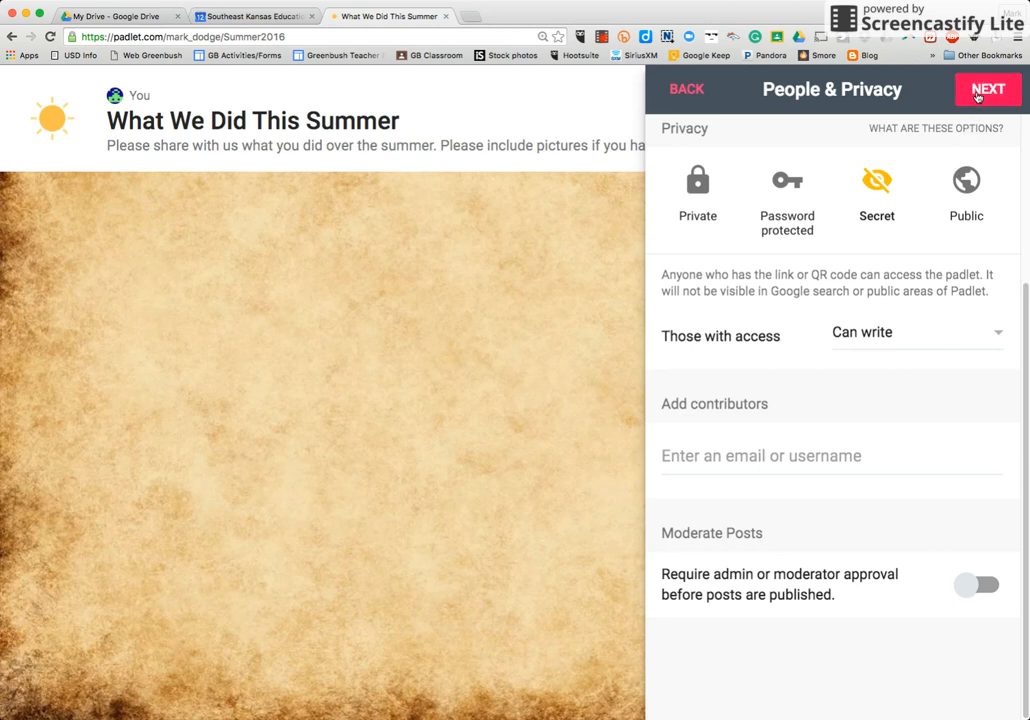
left_click(978, 96)
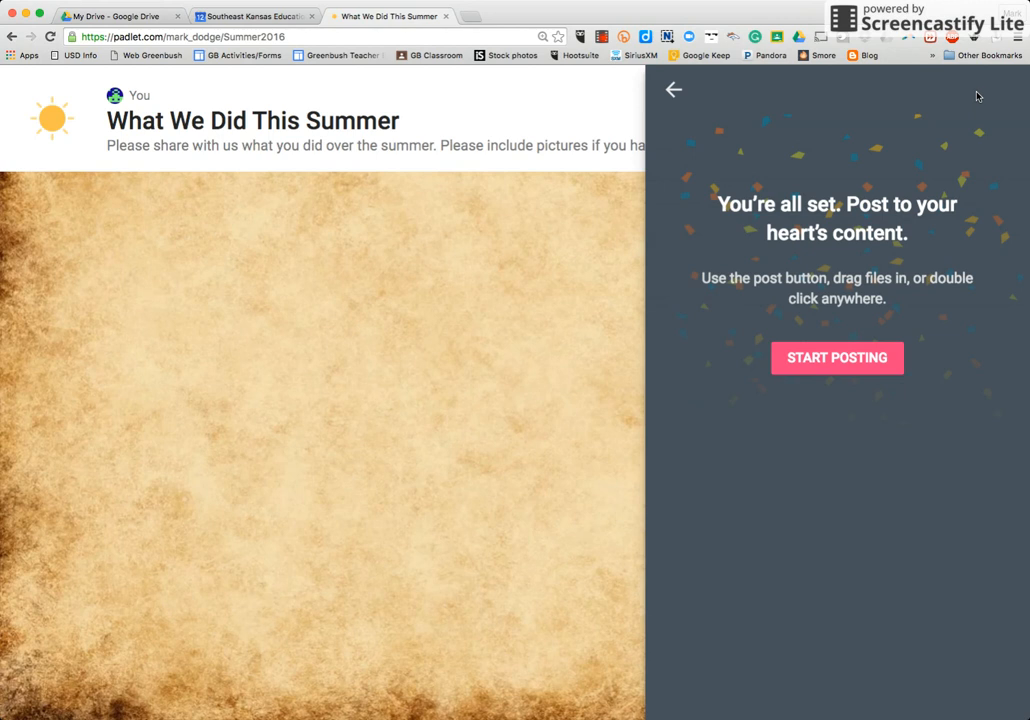
left_click(838, 366)
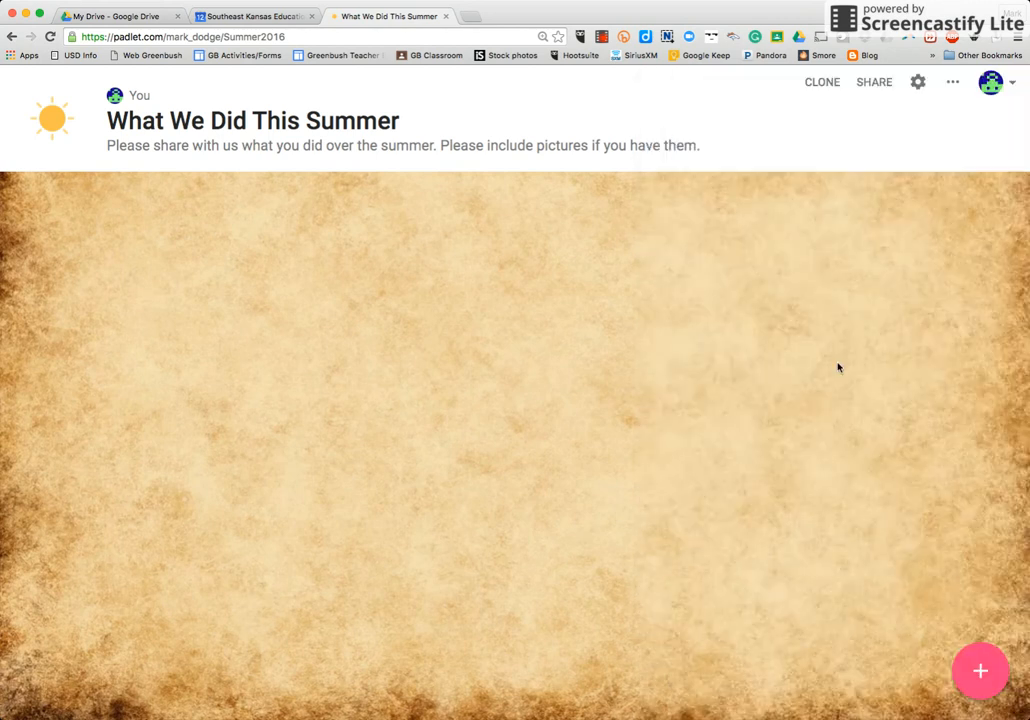
left_click(980, 681)
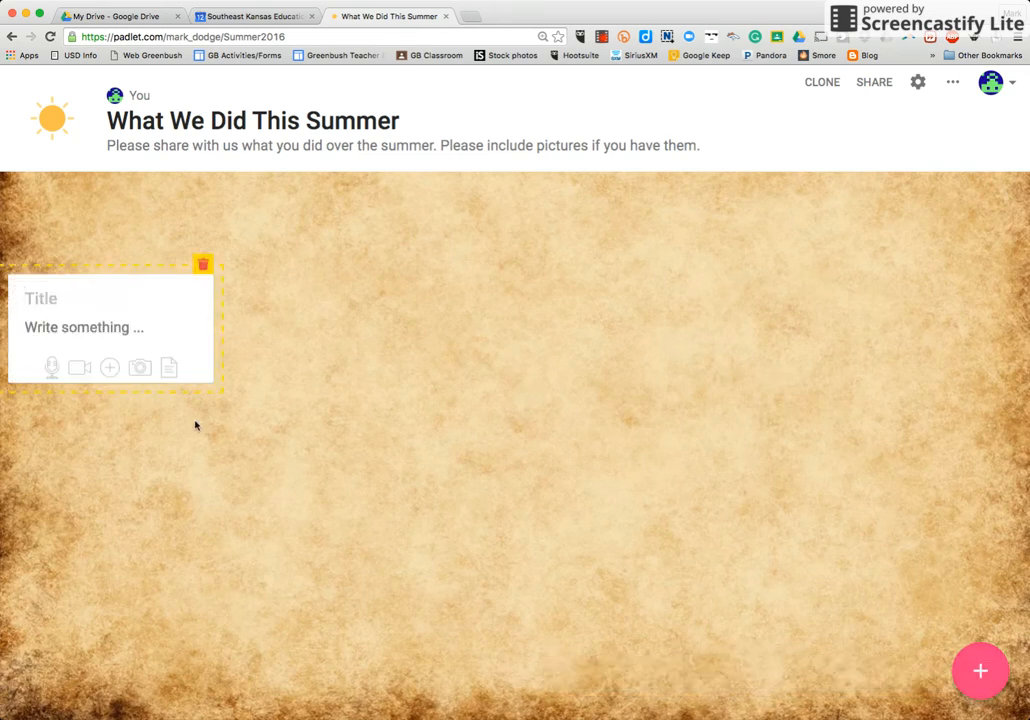
double_click(439, 300)
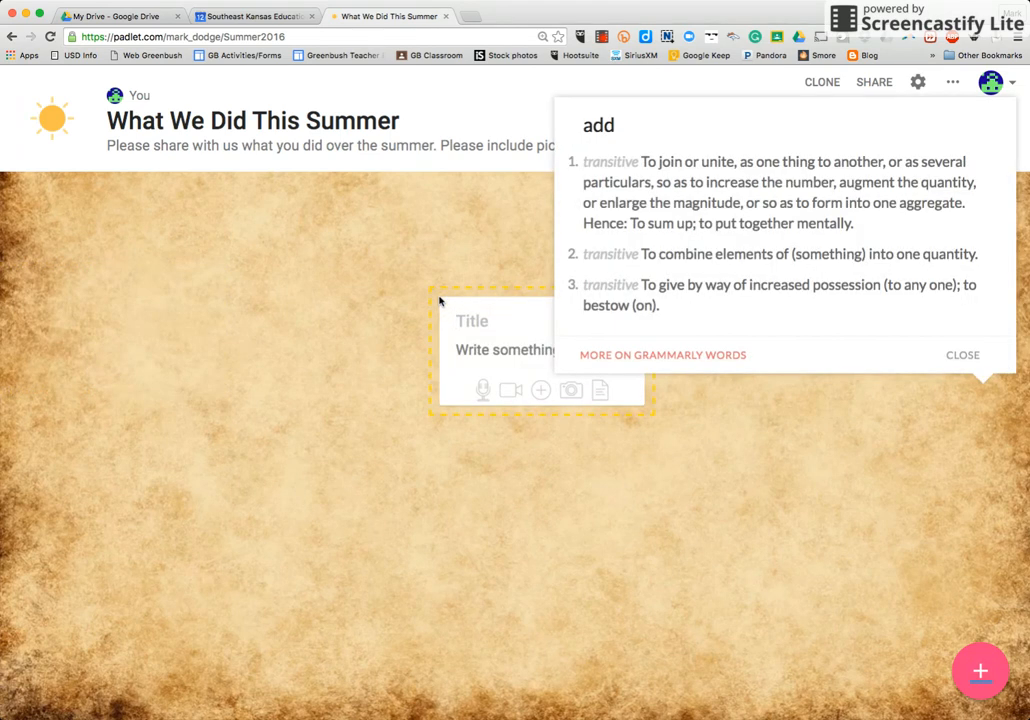
left_click(412, 287)
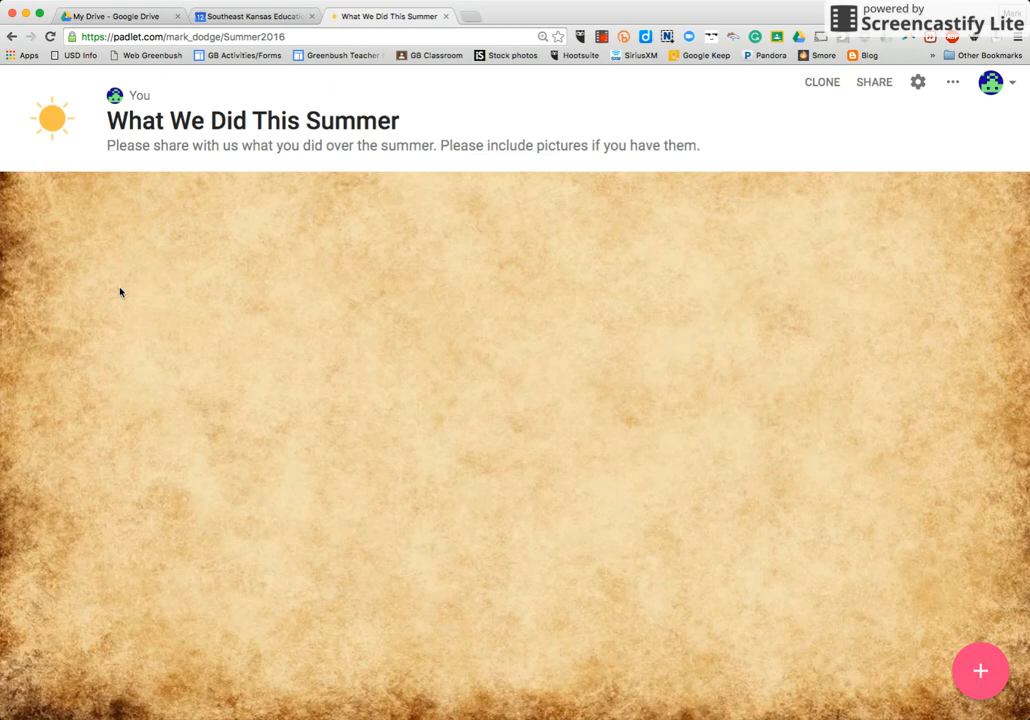
- Add a new post to the padlet and title it with the family's surname followed by "Family Summer 2016"
left_click(980, 671)
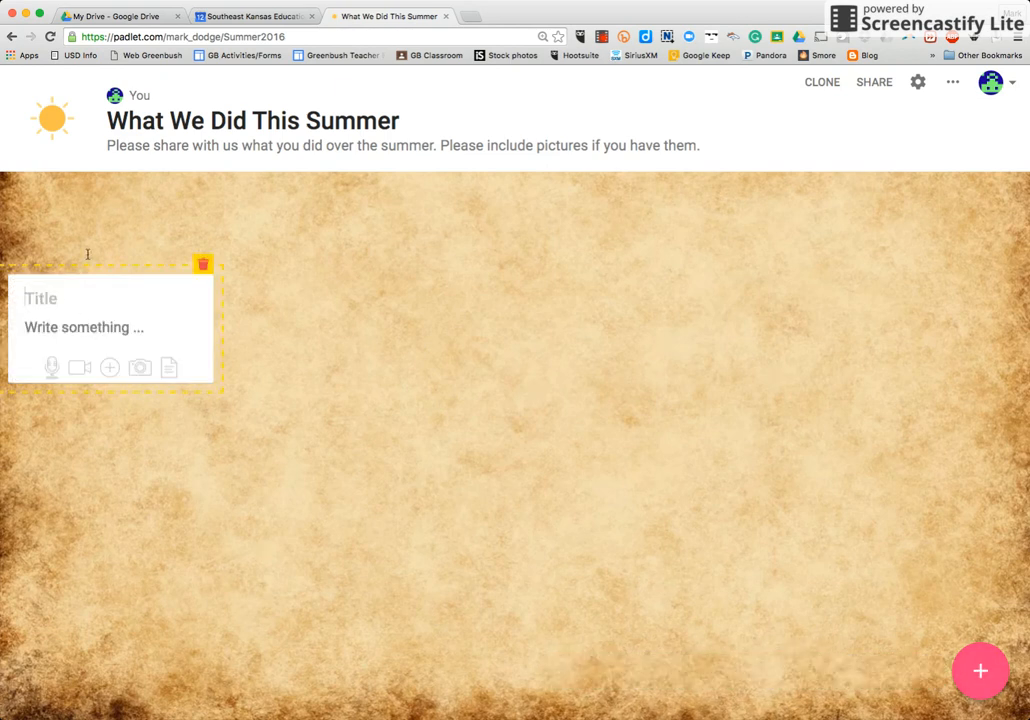
type("Dodge Fam")
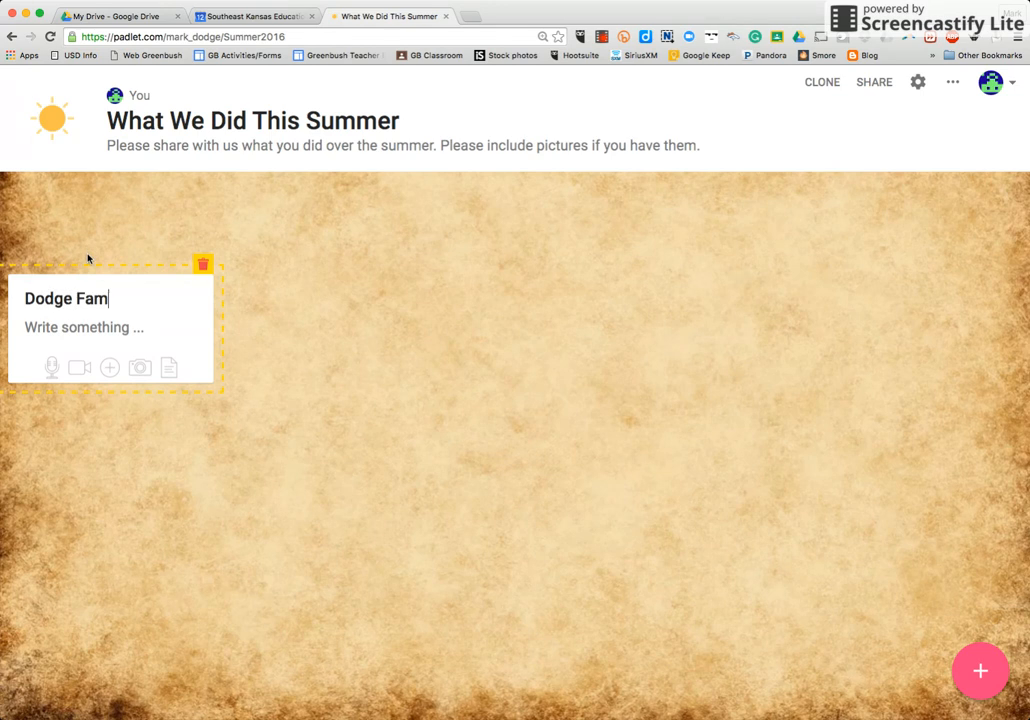
type("ily SUmme")
key("BackSpace")
key("BackSpace")
key("BackSpace")
key("BackSpace")
type("ummer")
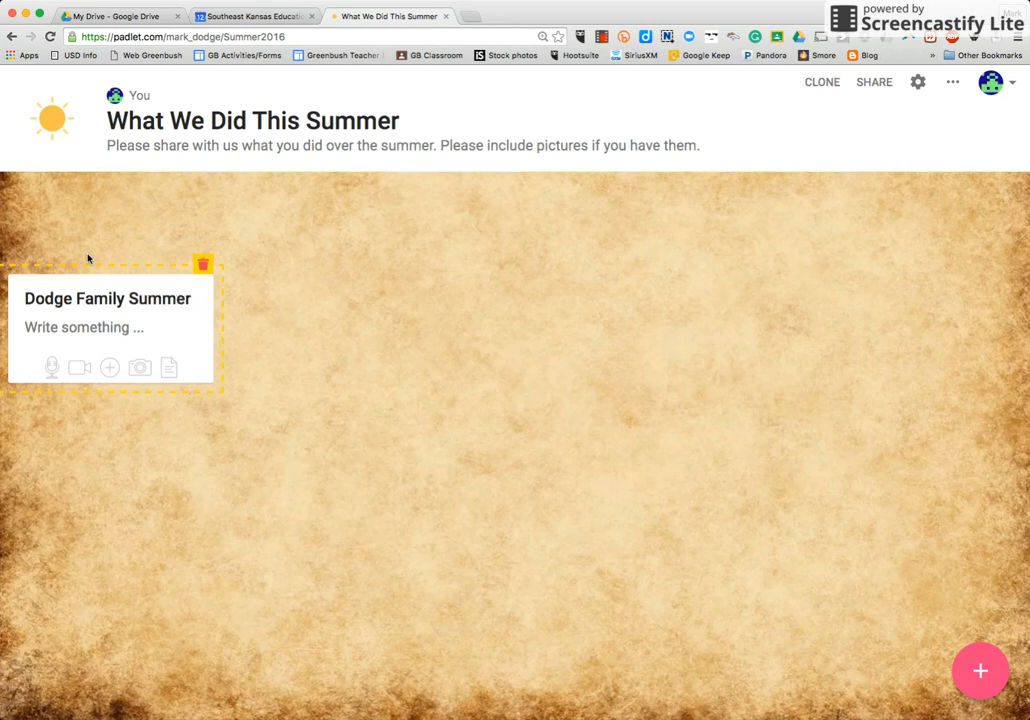
type(" 20165")
key("BackSpace")
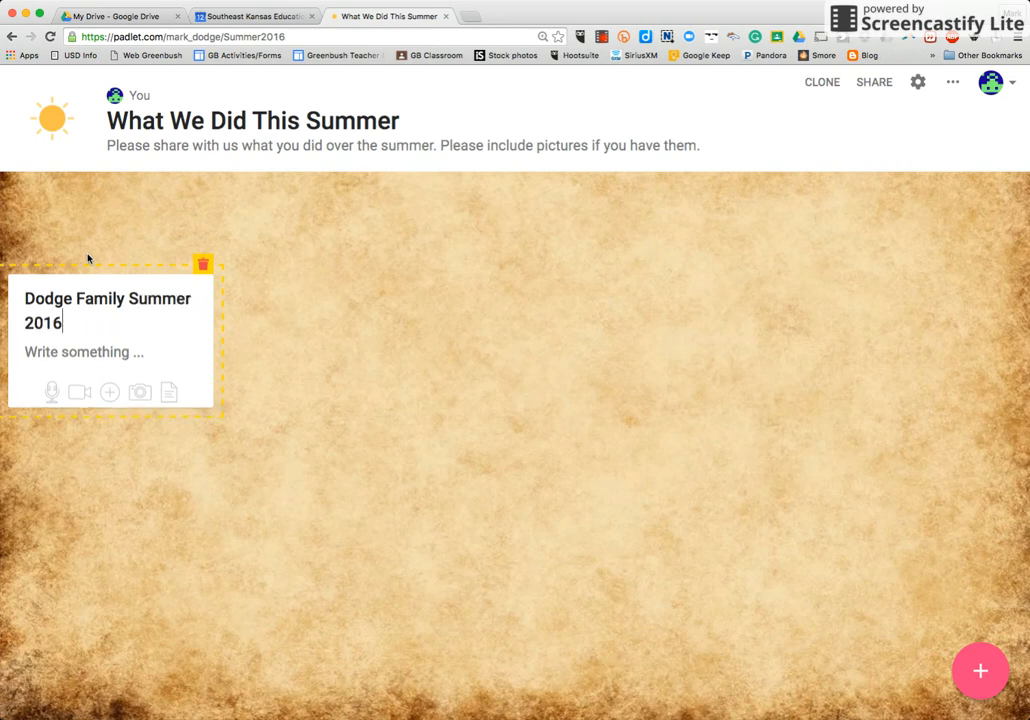
- Write "We took our kids hiking the the Rocky Mountain National Park. They loved it!" as the body text of the family summer post
left_click(90, 350)
type("We took our ")
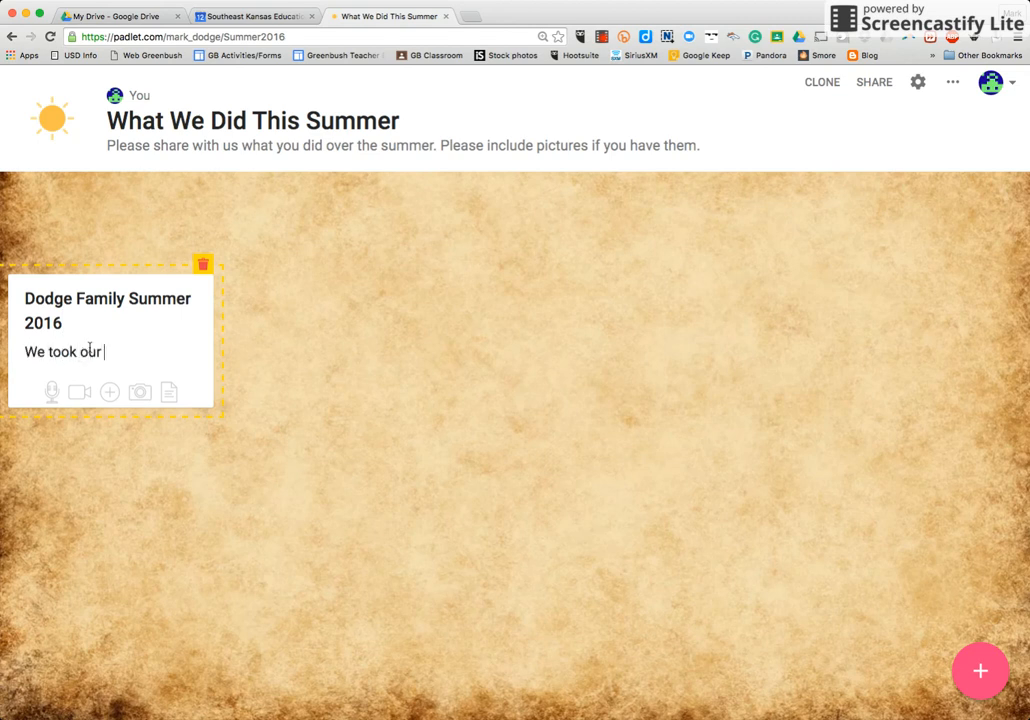
type("kids hiking the the Roc")
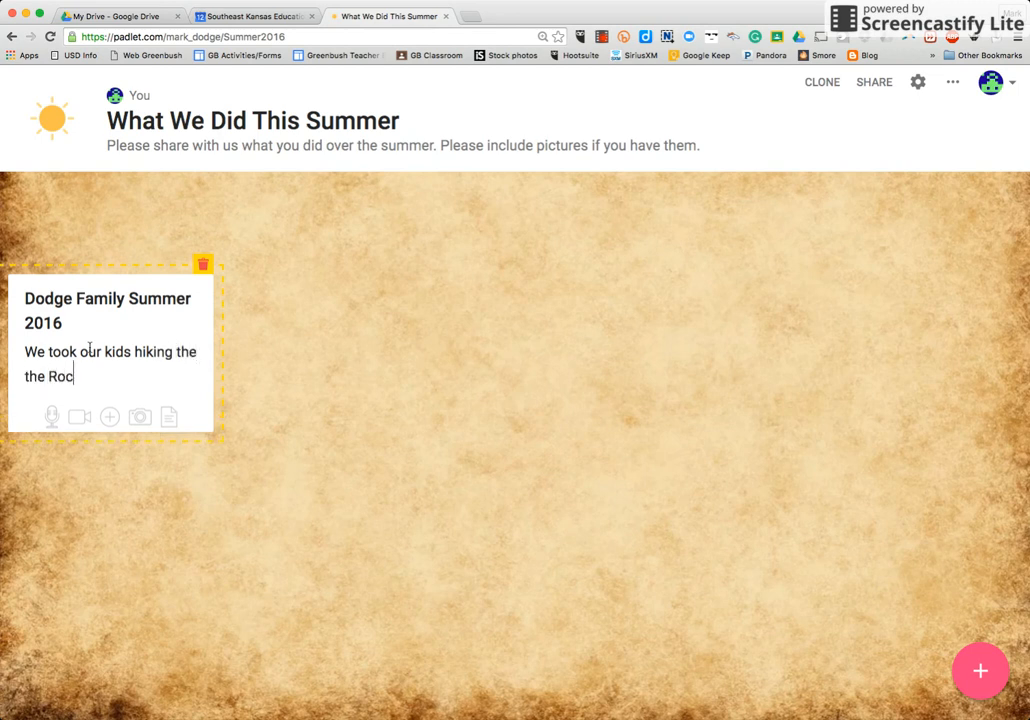
type("ky Mountain Nat")
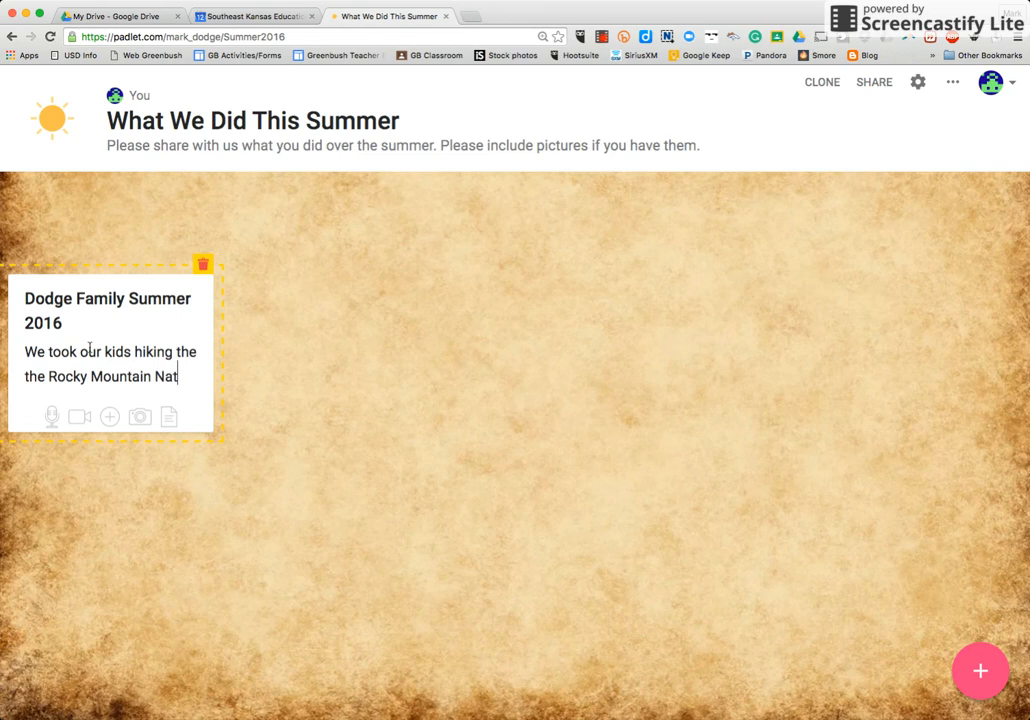
type("ional Par")
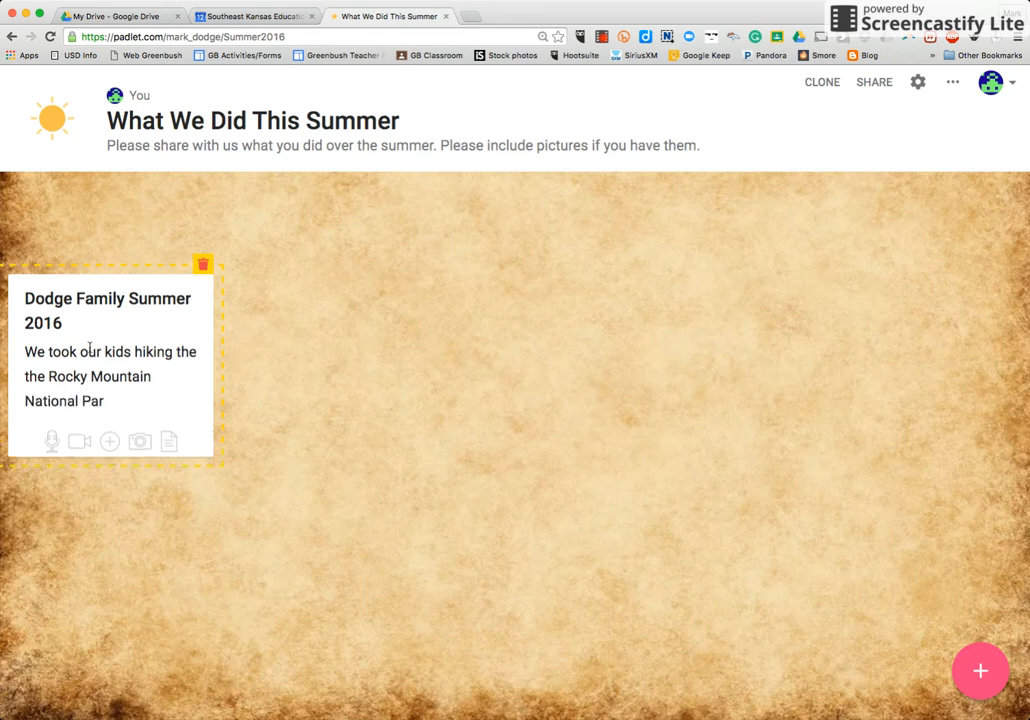
type("k. They loved it!")
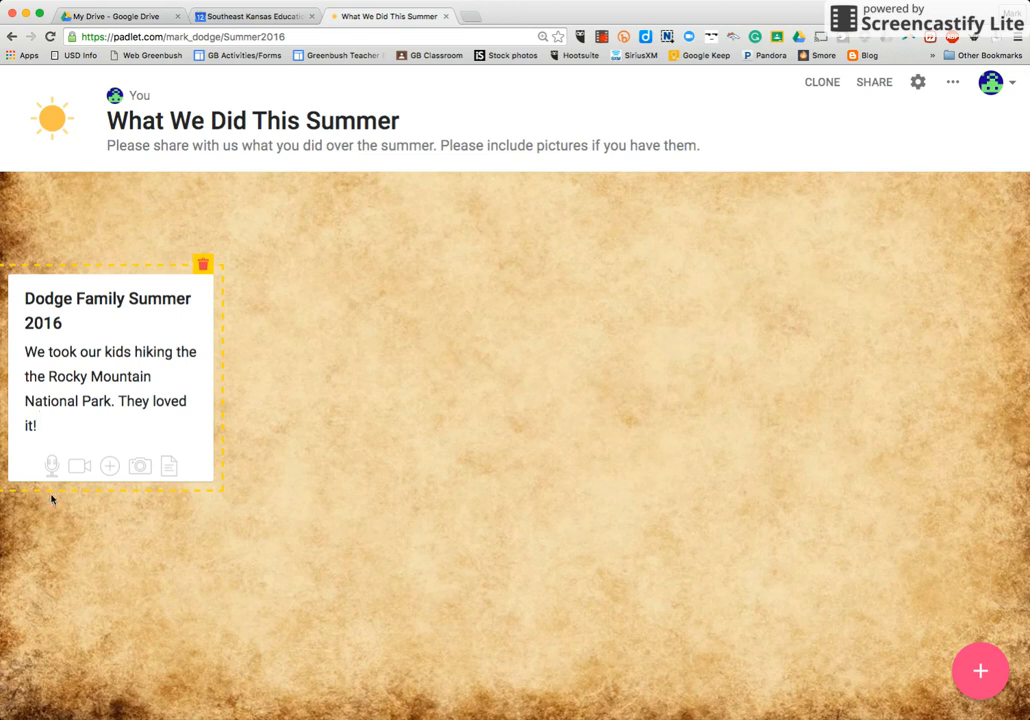
- Upload the family's lakeside mountain photo from a file and attach it to the family summer post
left_click(140, 467)
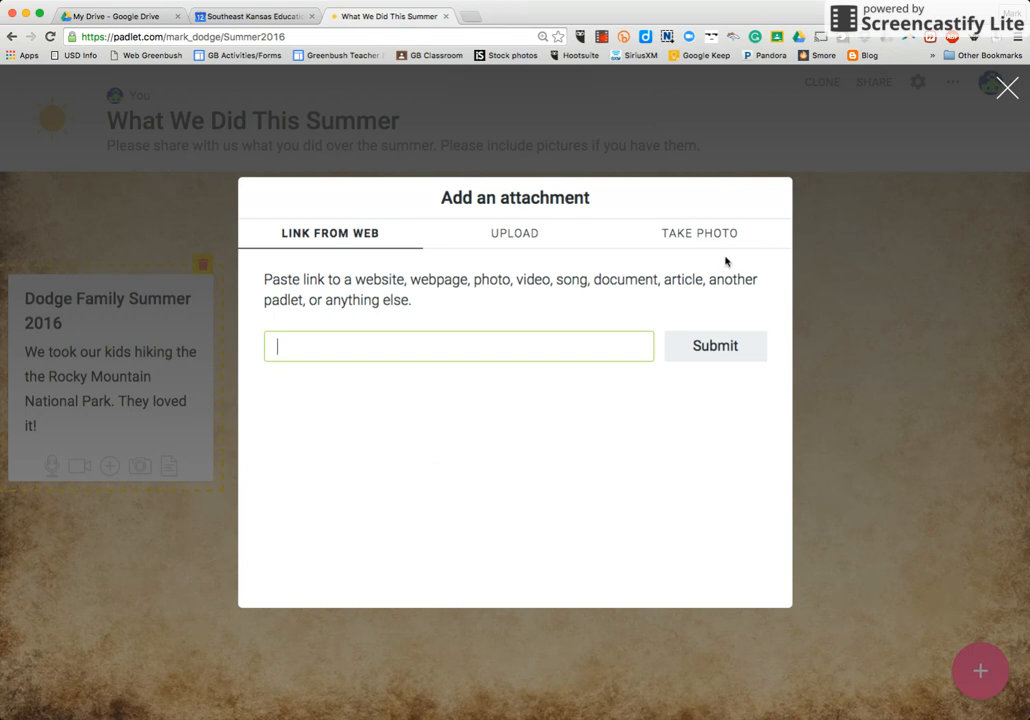
left_click(507, 237)
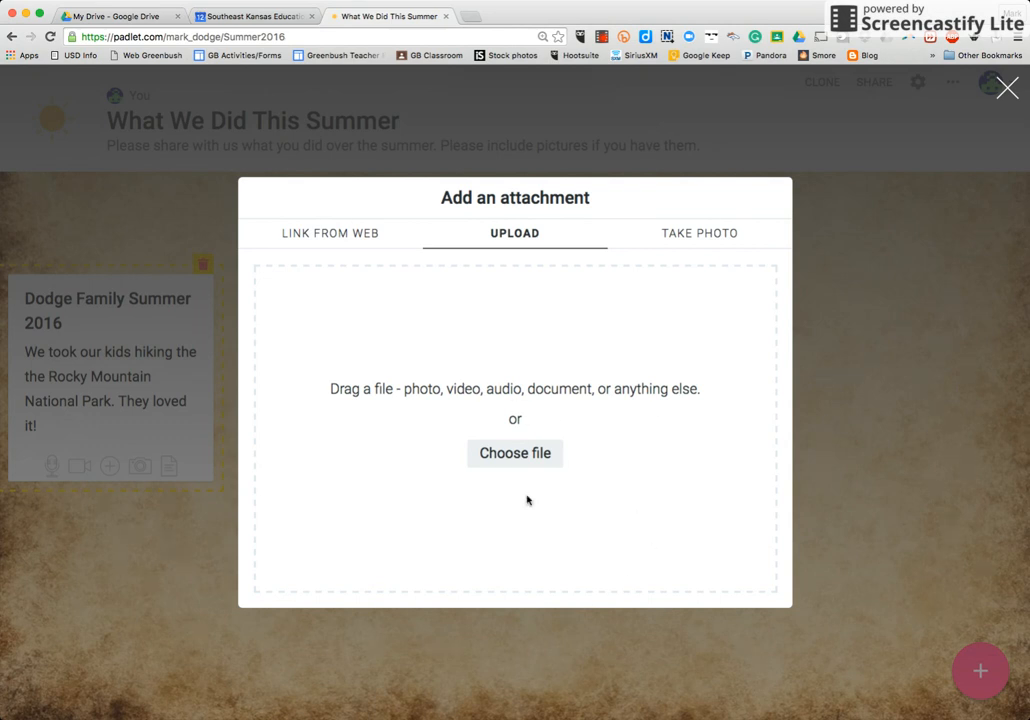
left_click(519, 458)
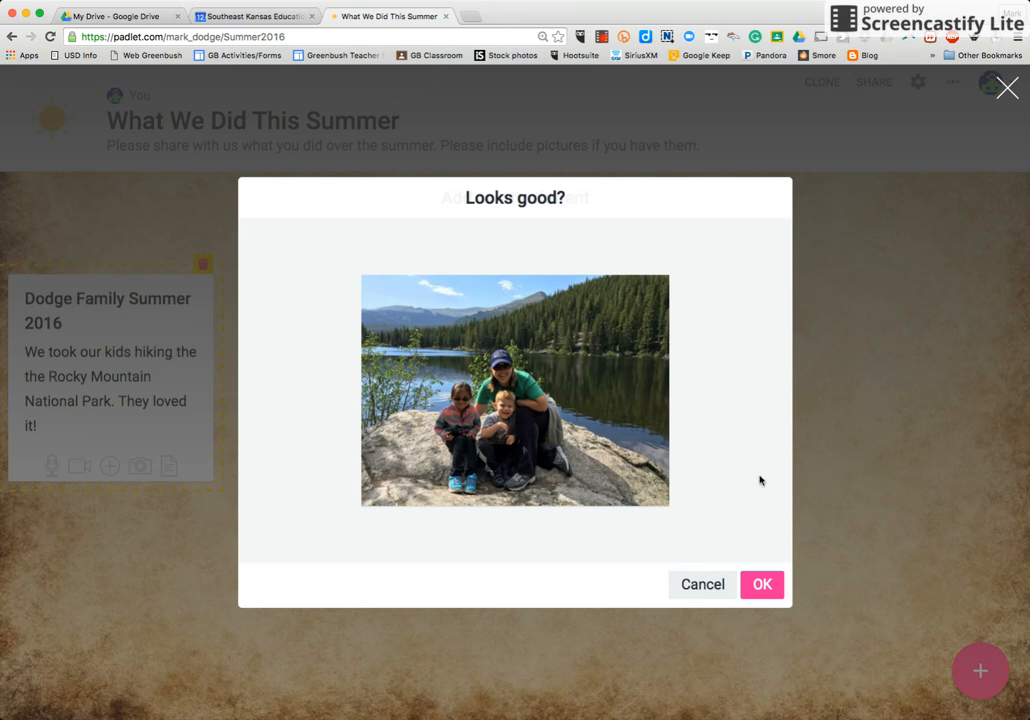
left_click(761, 586)
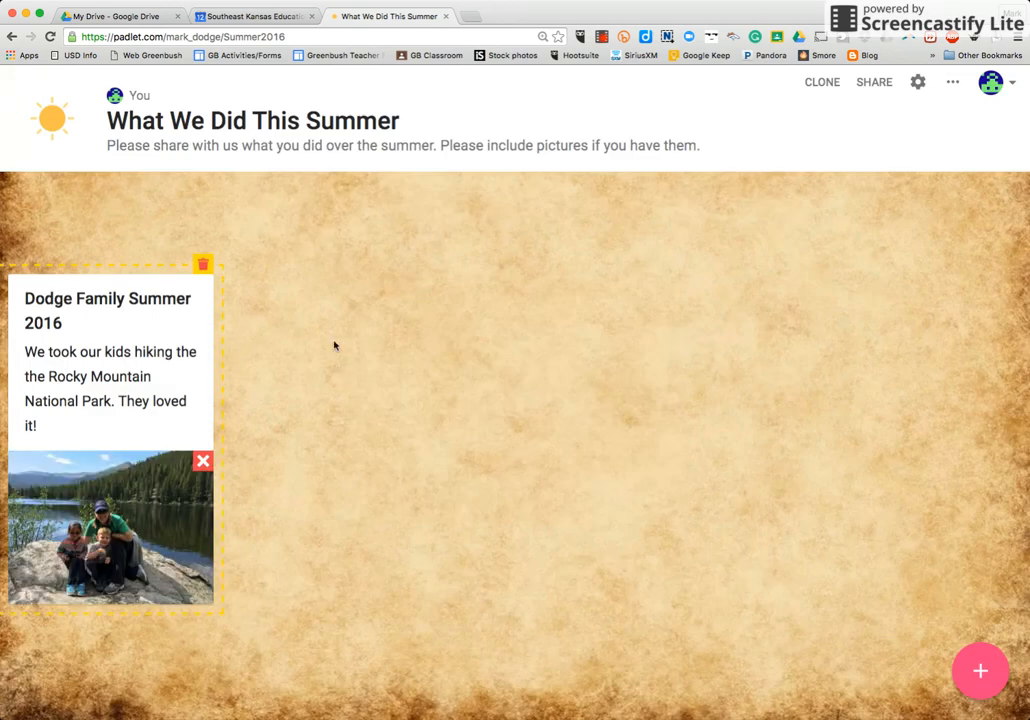
- Review the padlet's share, export and embed options, and return to the board
left_click(876, 84)
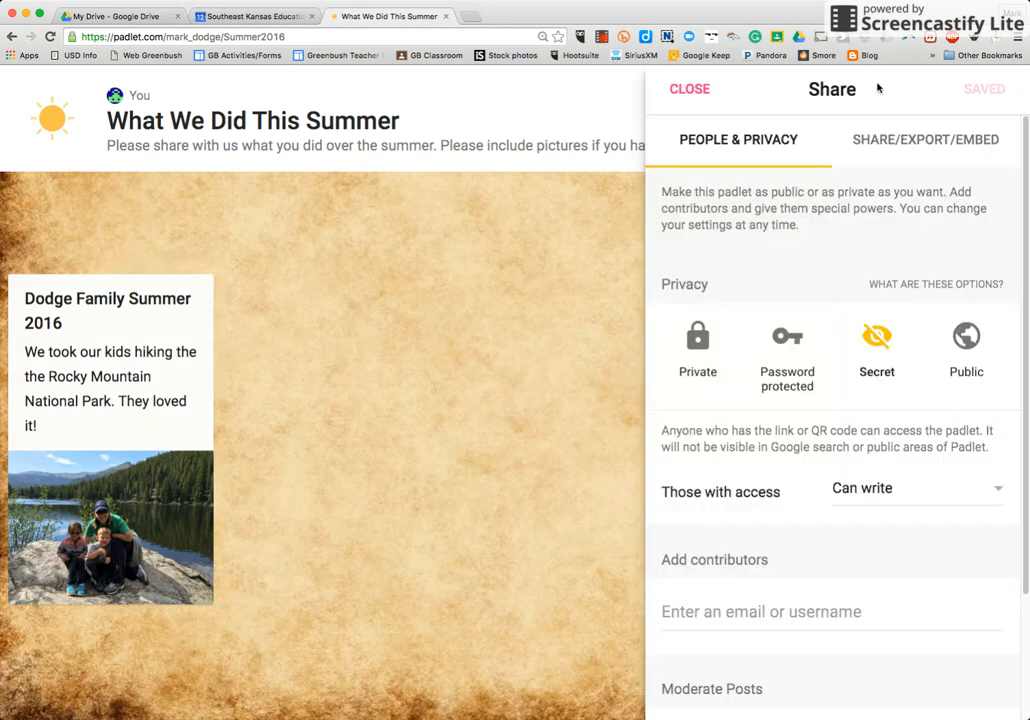
left_click(935, 140)
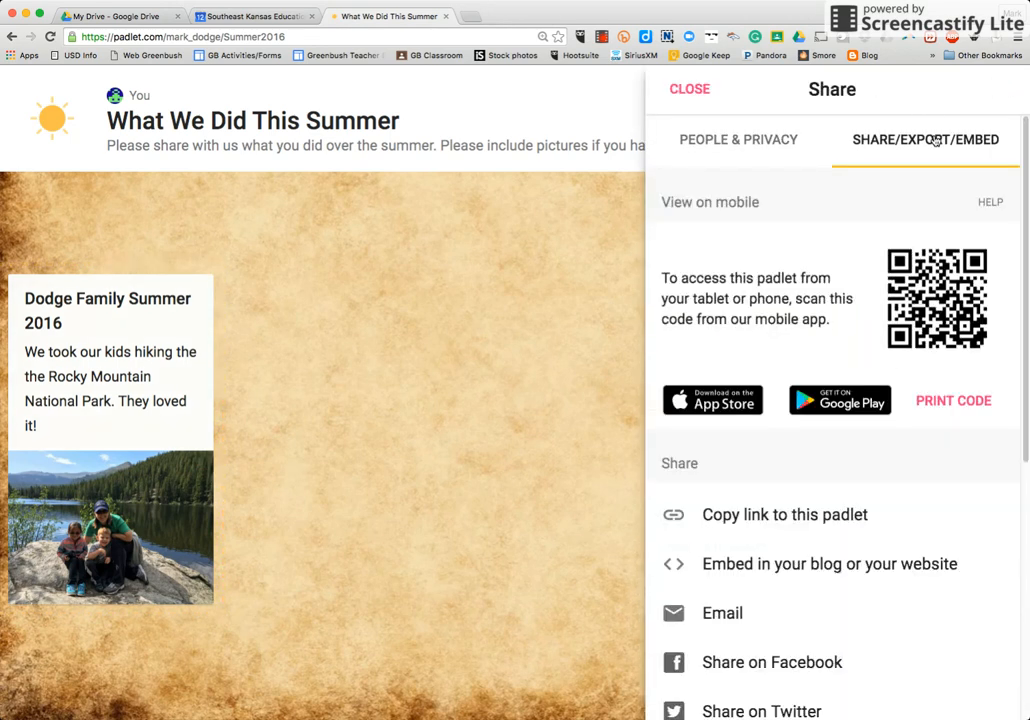
scroll(835, 490, "down", 2)
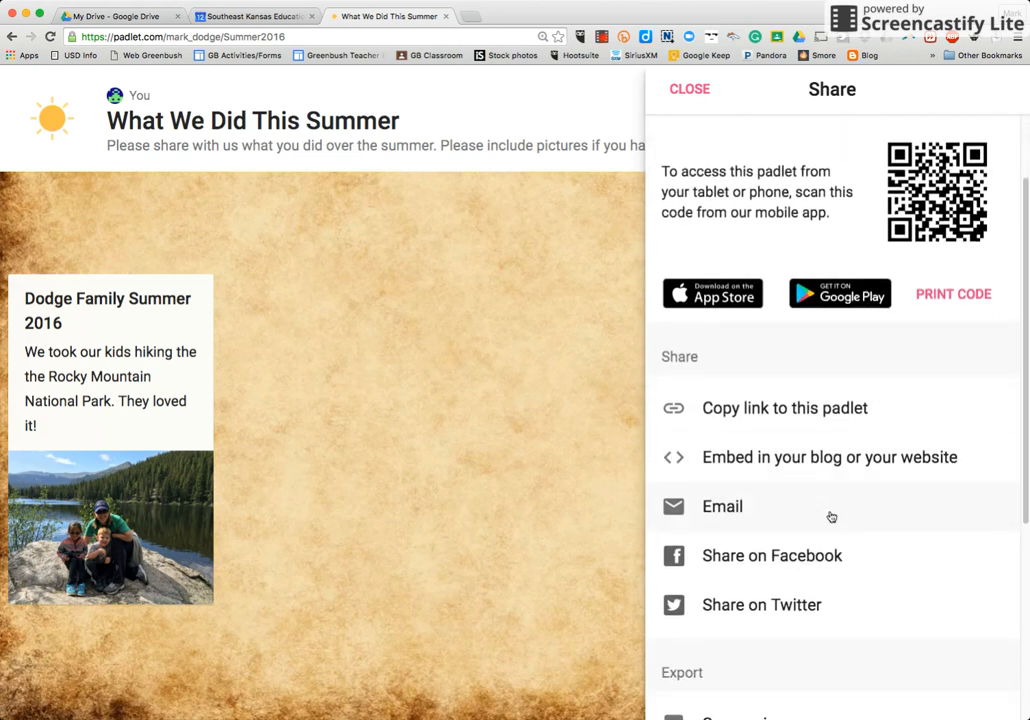
scroll(830, 515, "down", 1)
left_click(618, 373)
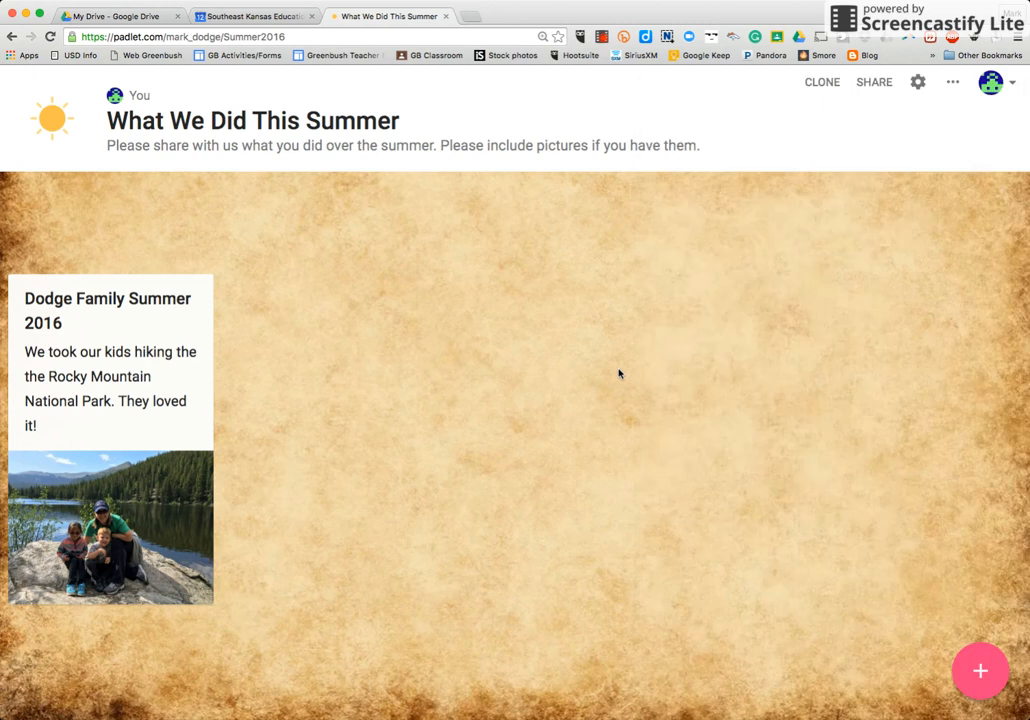